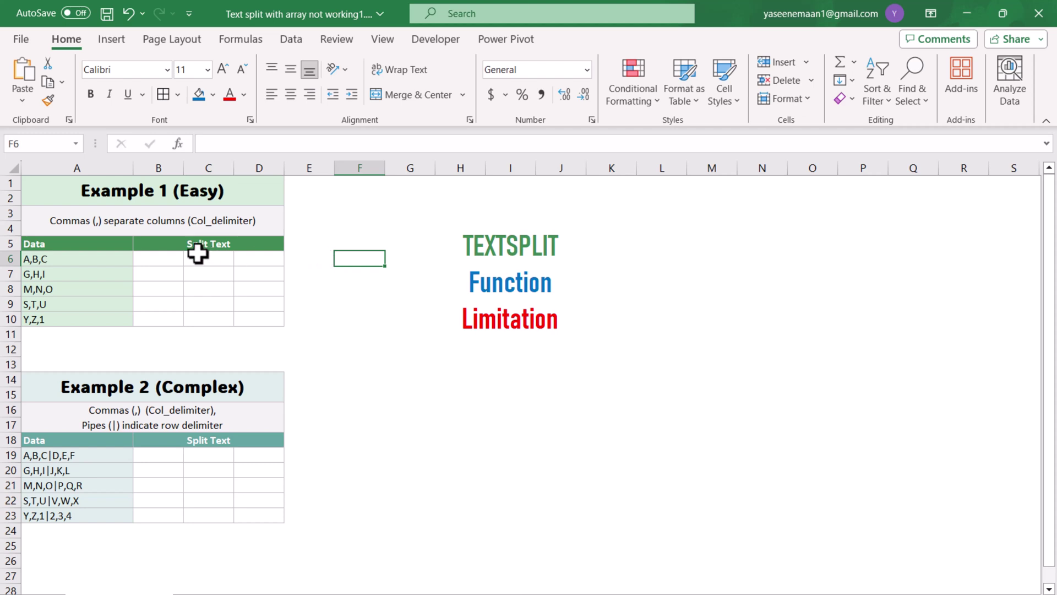
Step: Enter =TEXTSPLIT(A6:A10,",") in B6, which spills only the first letters A, G, M, S, Y
click(171, 262)
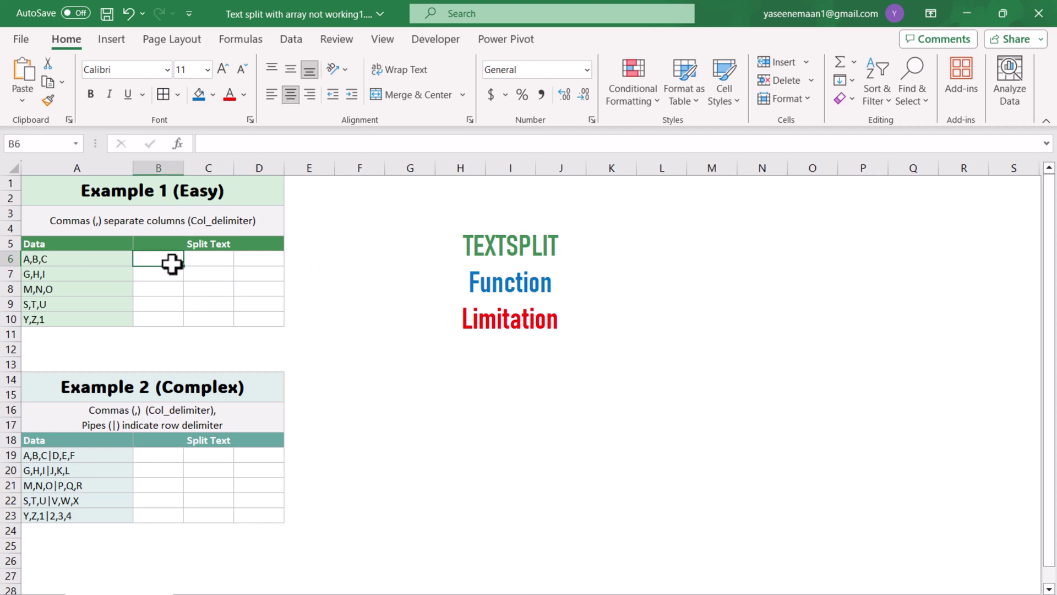
text(=texts)
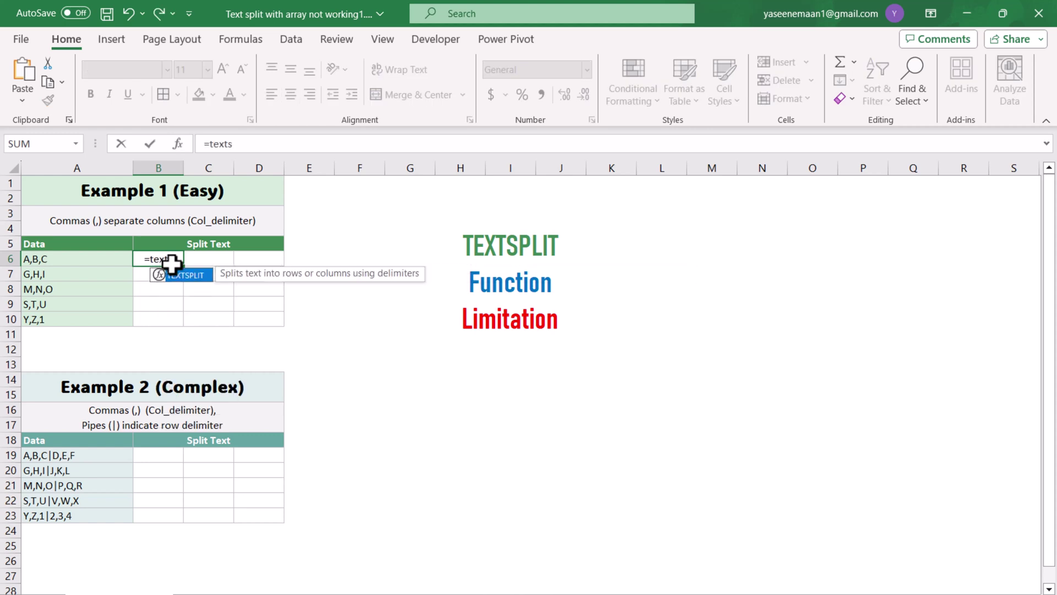
text(plit()
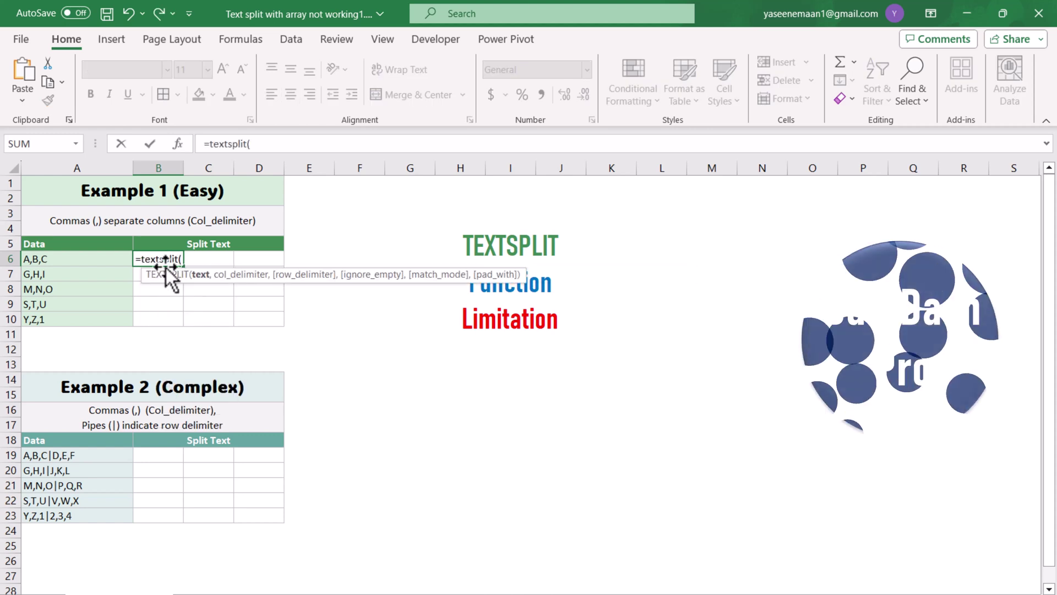
drag(104, 260, 111, 325)
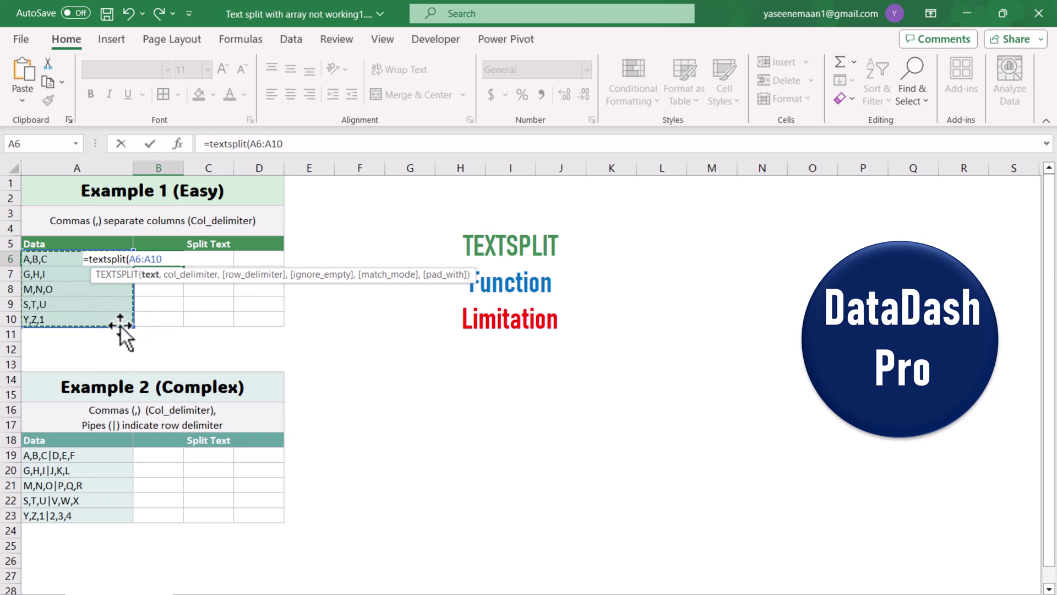
text(,","))
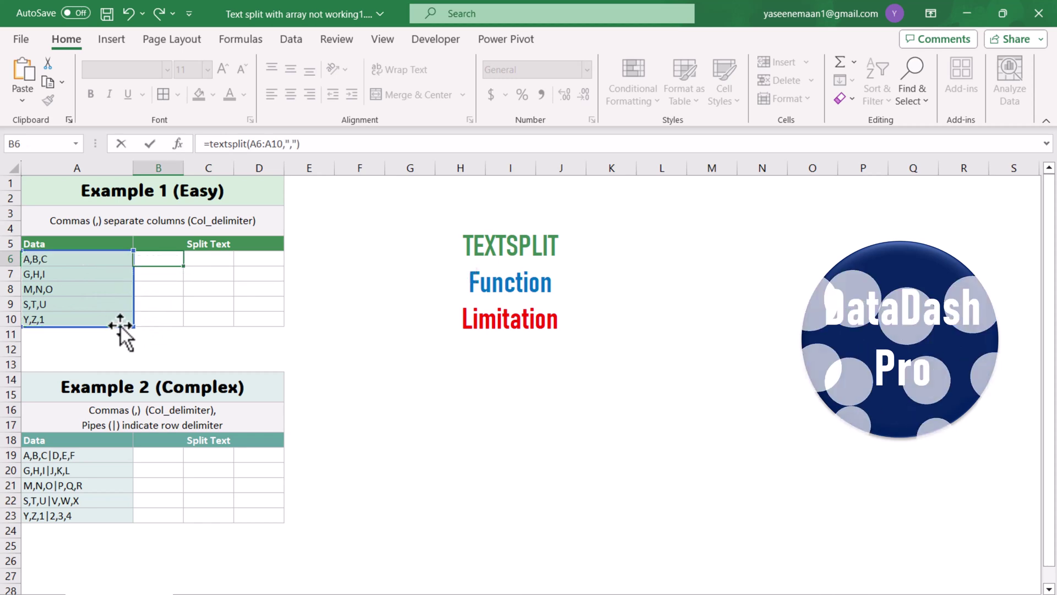
key(Return)
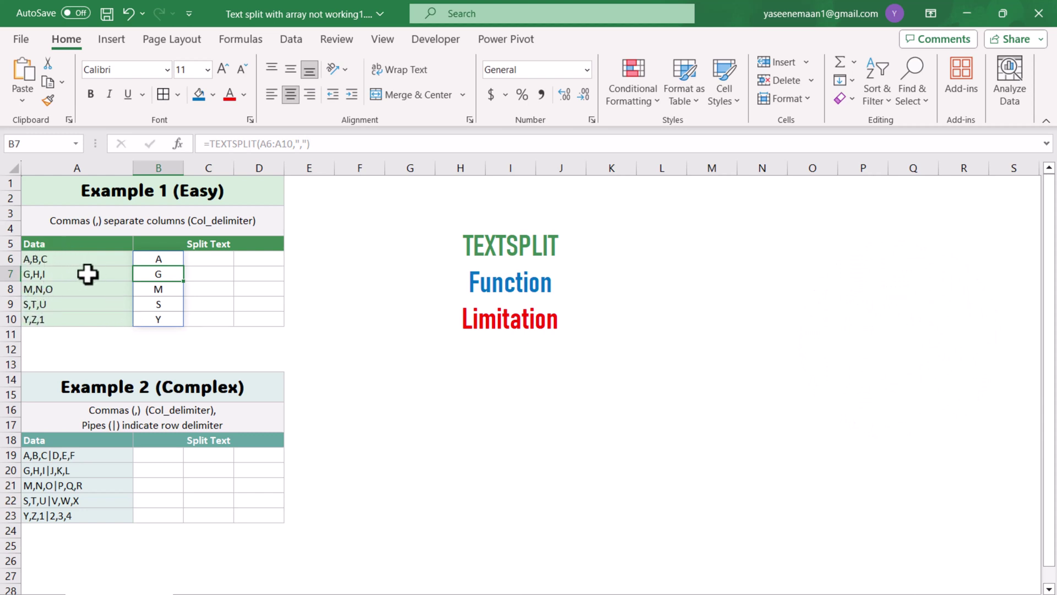
Step: Change B6 to =TEXTSPLIT(A6,",") and fill it down to B10 so each row splits into three columns
click(159, 260)
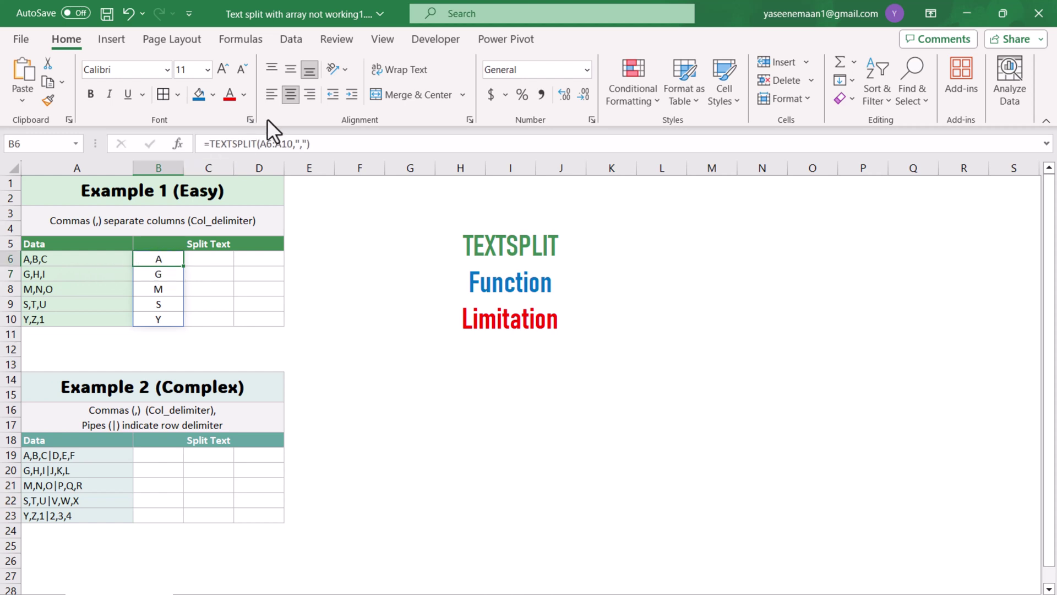
click(279, 144)
key(BackSpace)
key(BackSpace)
key(BackSpace)
key(BackSpace)
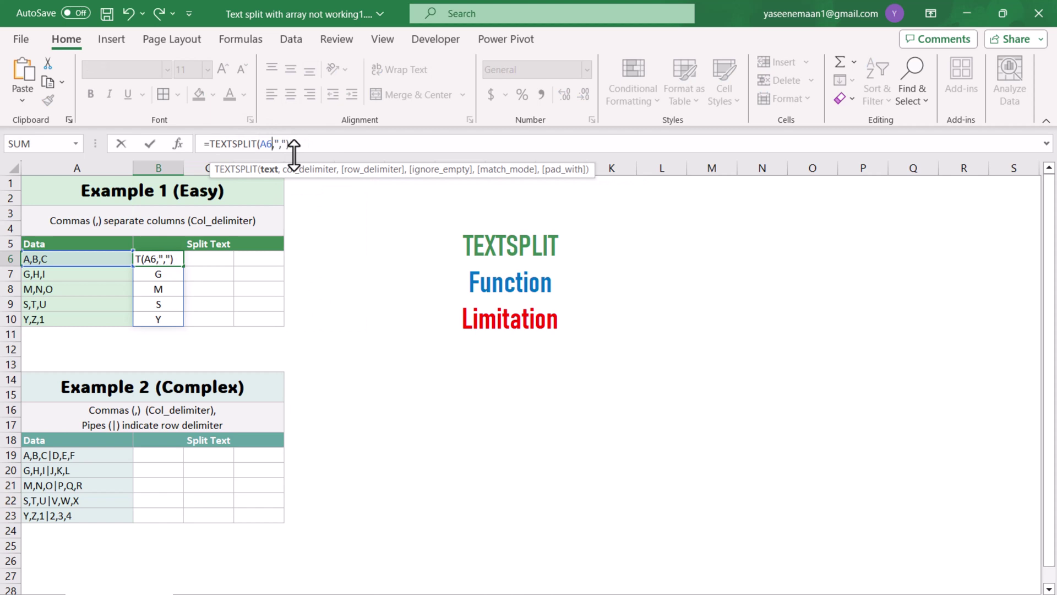
key(Return)
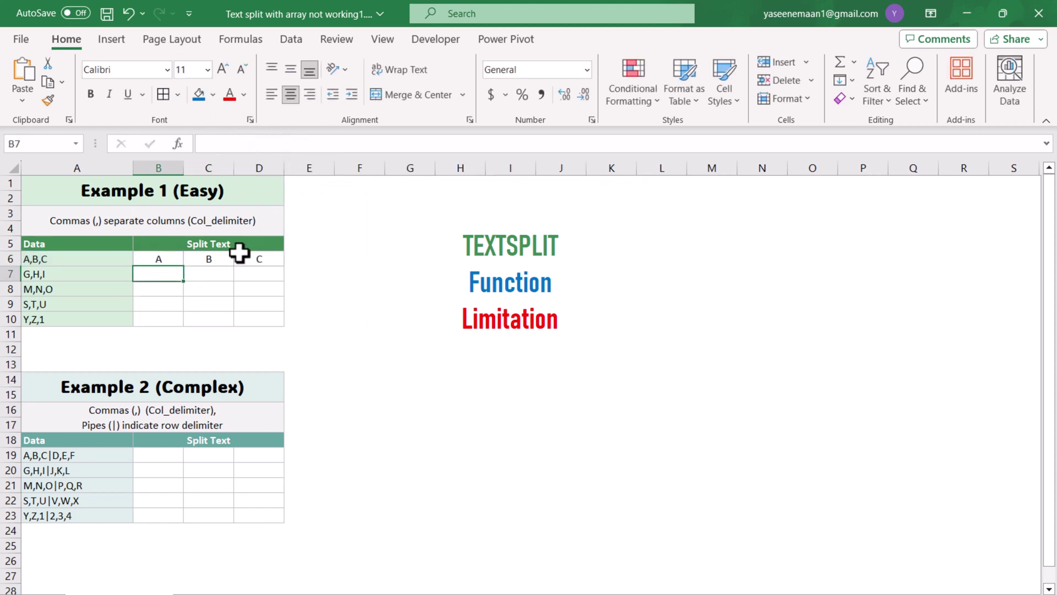
click(178, 260)
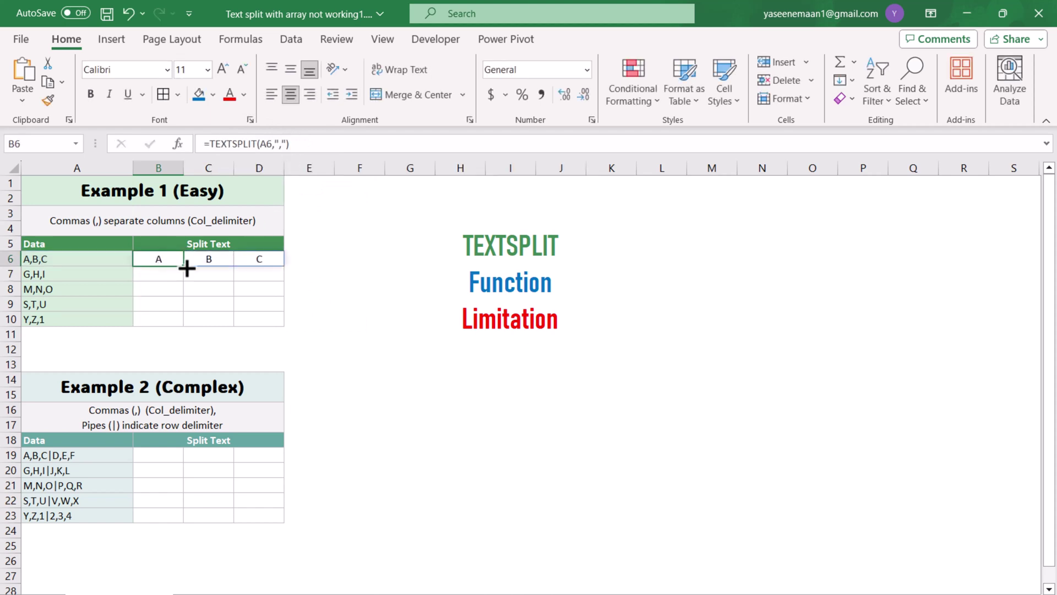
drag(184, 267, 188, 331)
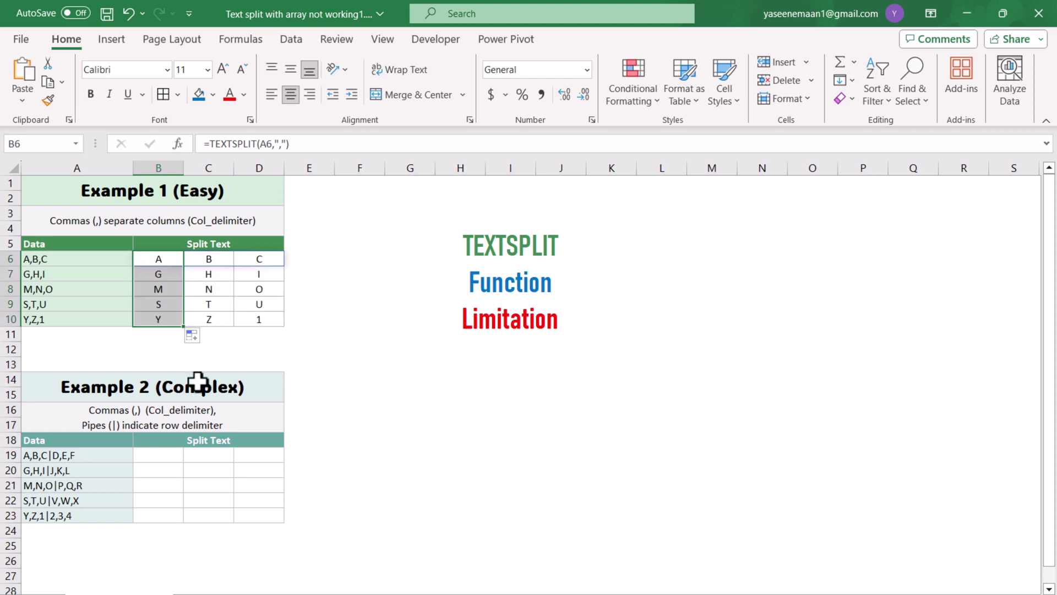
scroll(200, 397, down, 2)
click(152, 364)
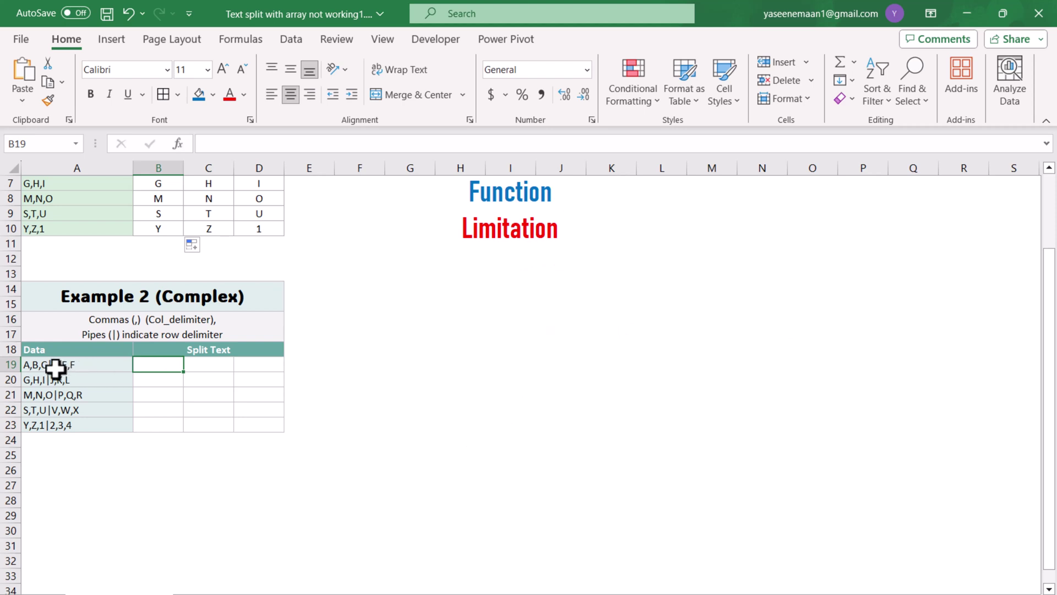
Step: Enter =TEXTSPLIT(A19:A23,",","|") in B19 with comma and pipe delimiters
text(=tes)
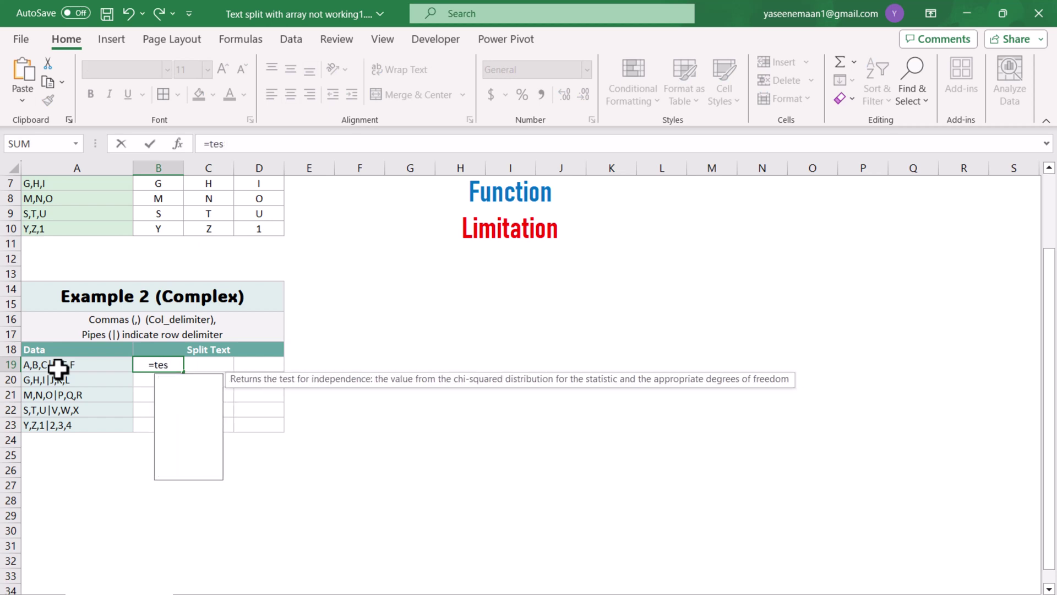
key(BackSpace)
text(xtsplit()
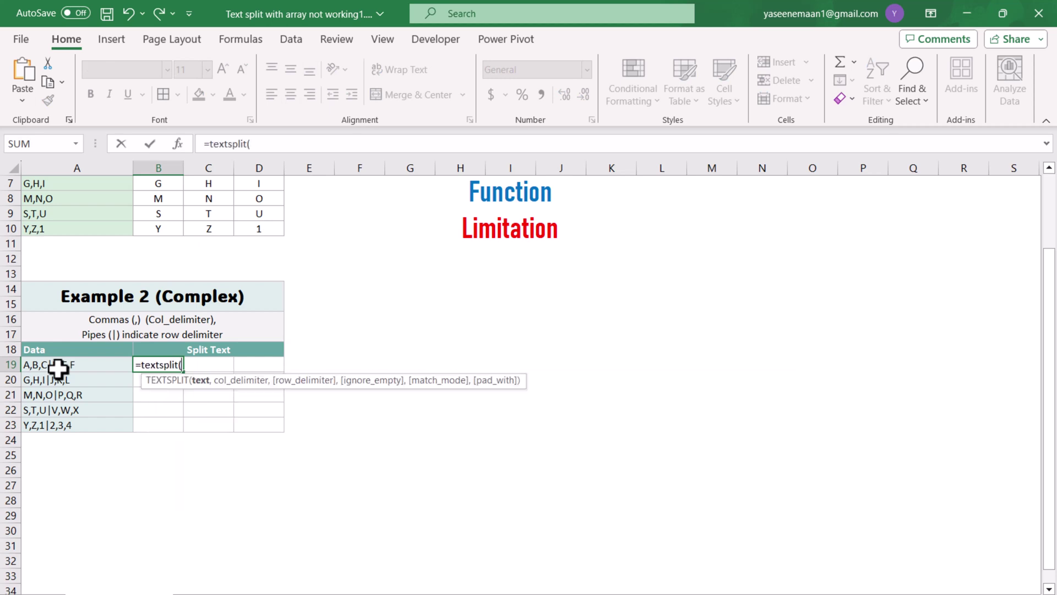
drag(43, 363, 48, 411)
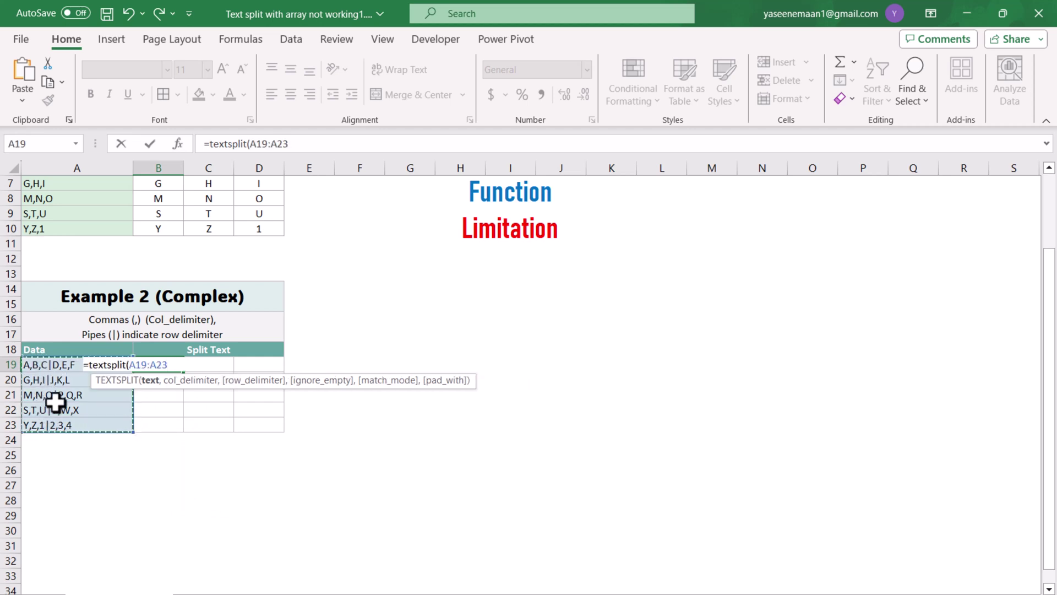
text(,")
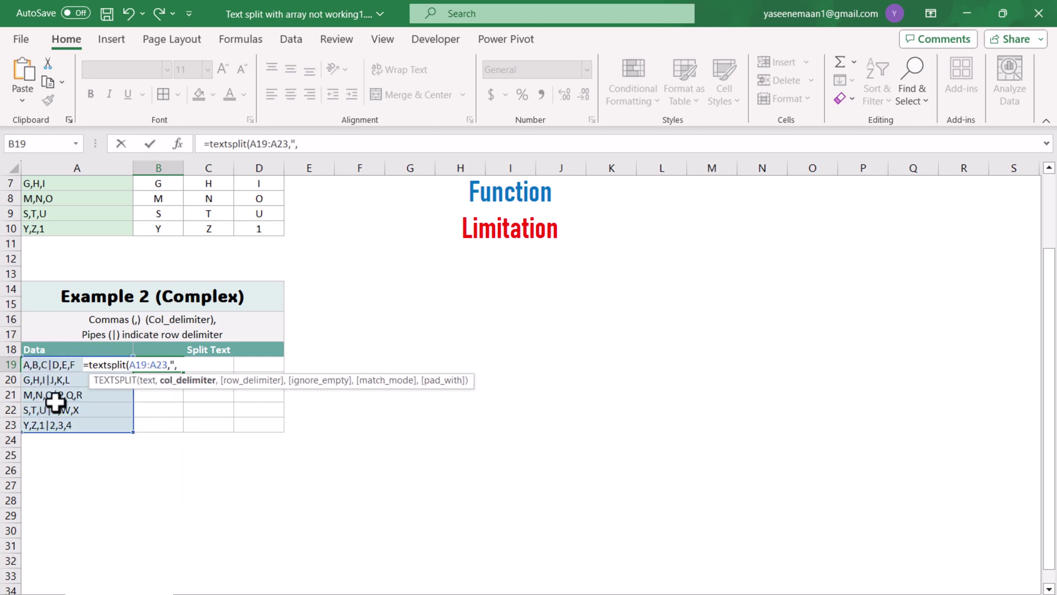
text(,",)
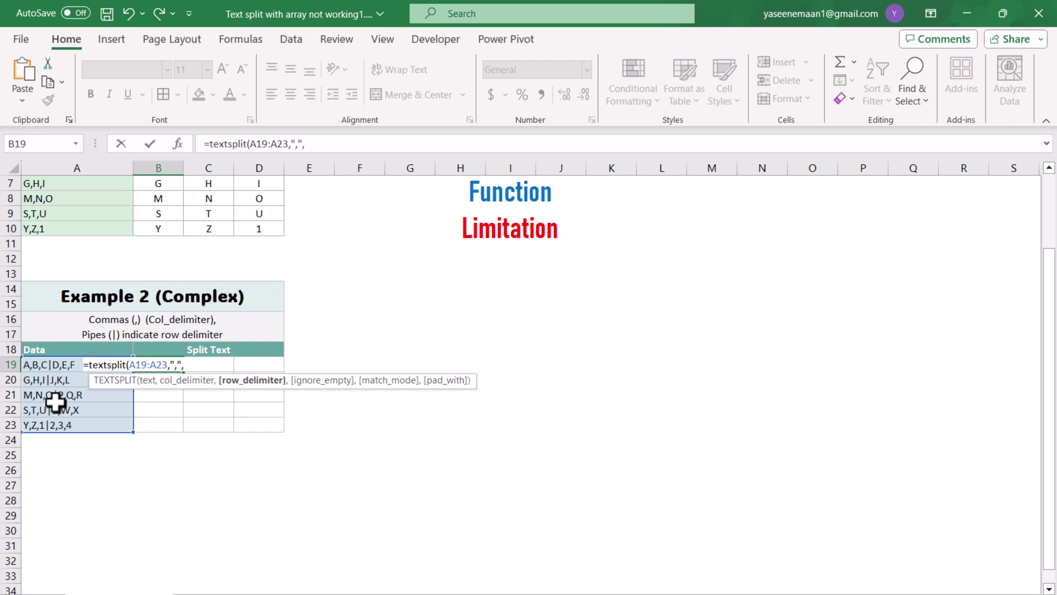
text("|"))
key(ctrl+Return)
key(Return)
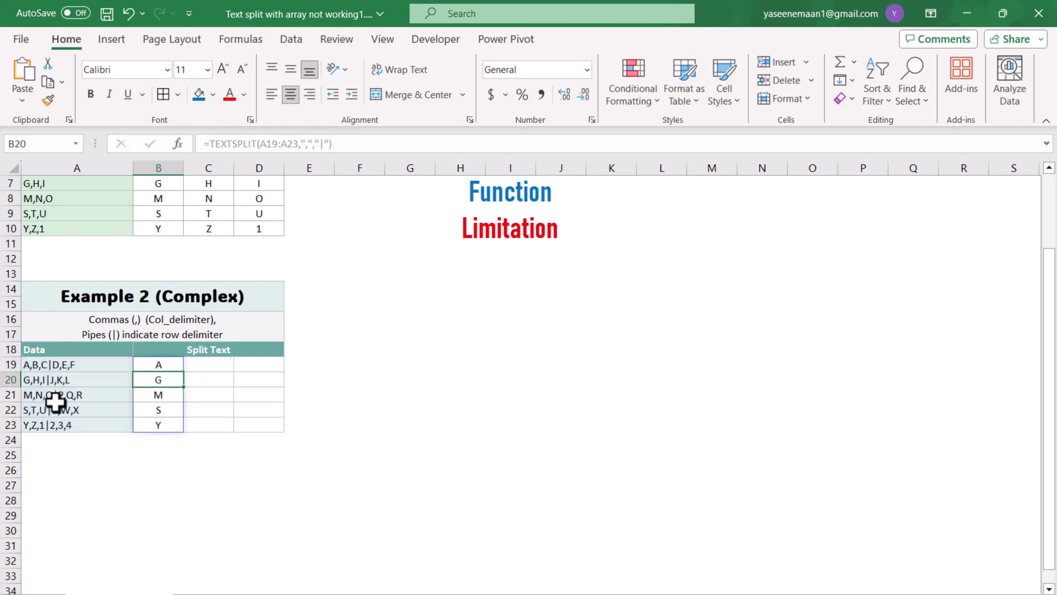
Step: Change B19 to =TEXTSPLIT(A19,",","|") and fill it down to row 23
click(157, 365)
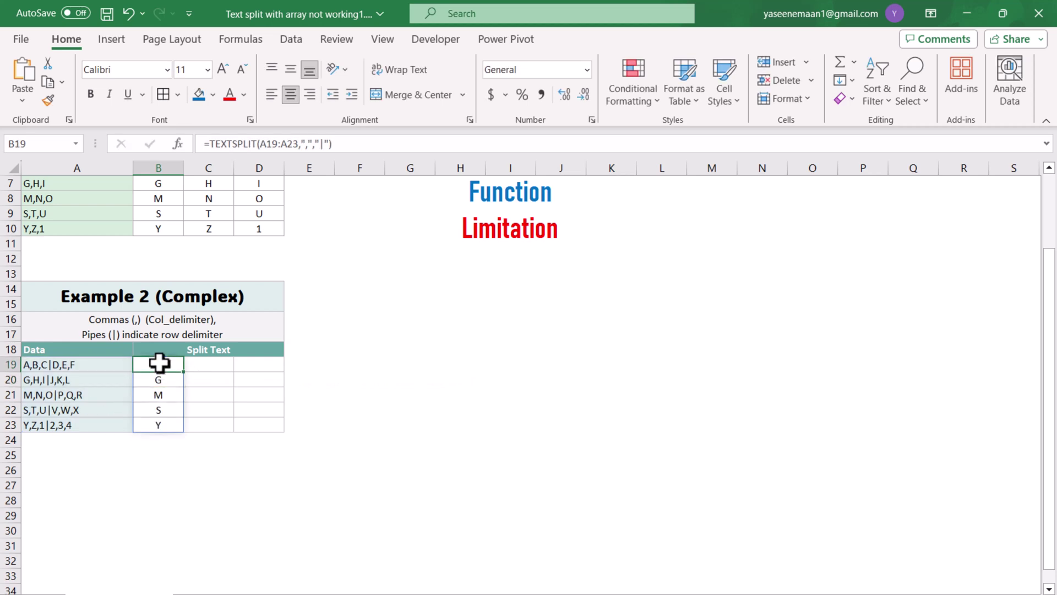
click(302, 145)
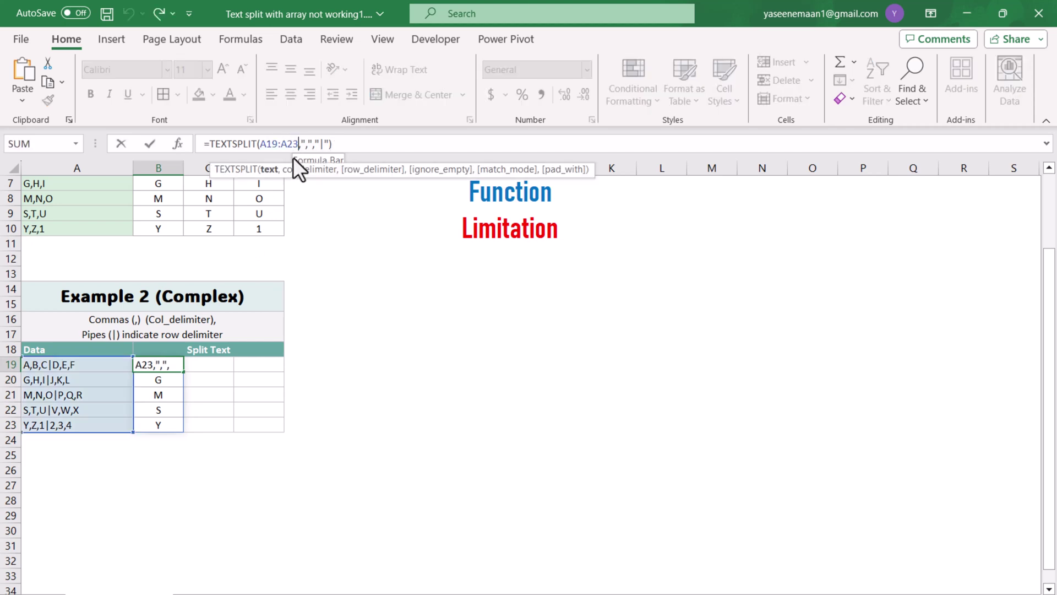
key(BackSpace)
key(BackSpace)
key(BackSpace)
key(BackSpace)
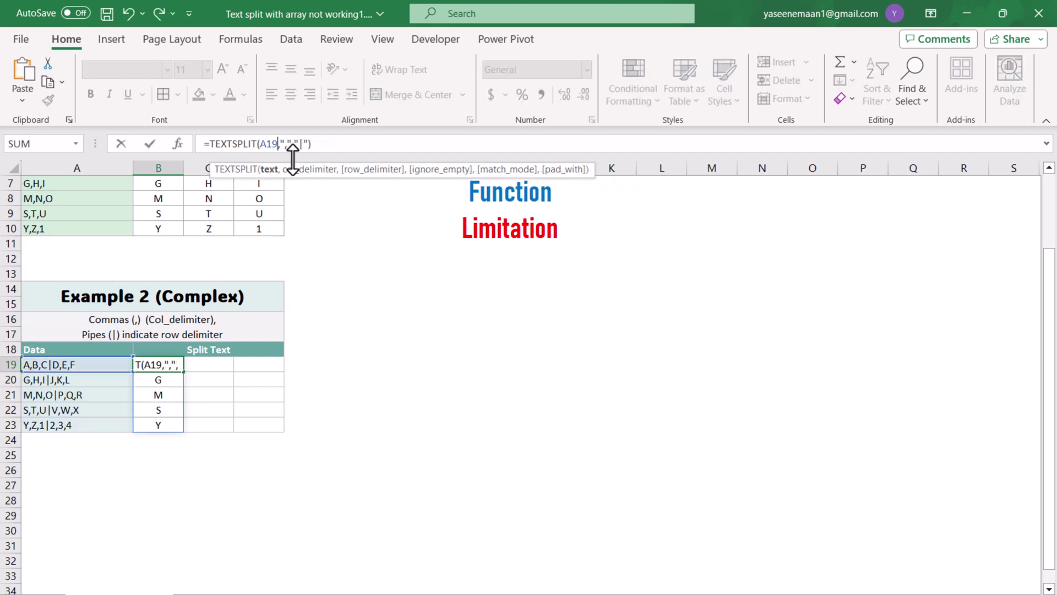
key(Return)
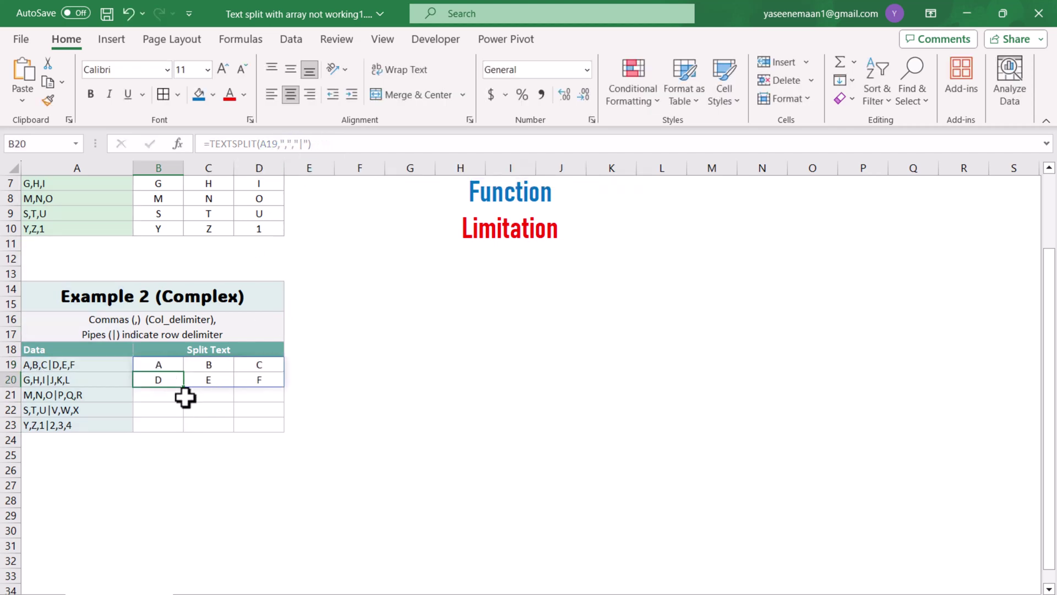
click(171, 364)
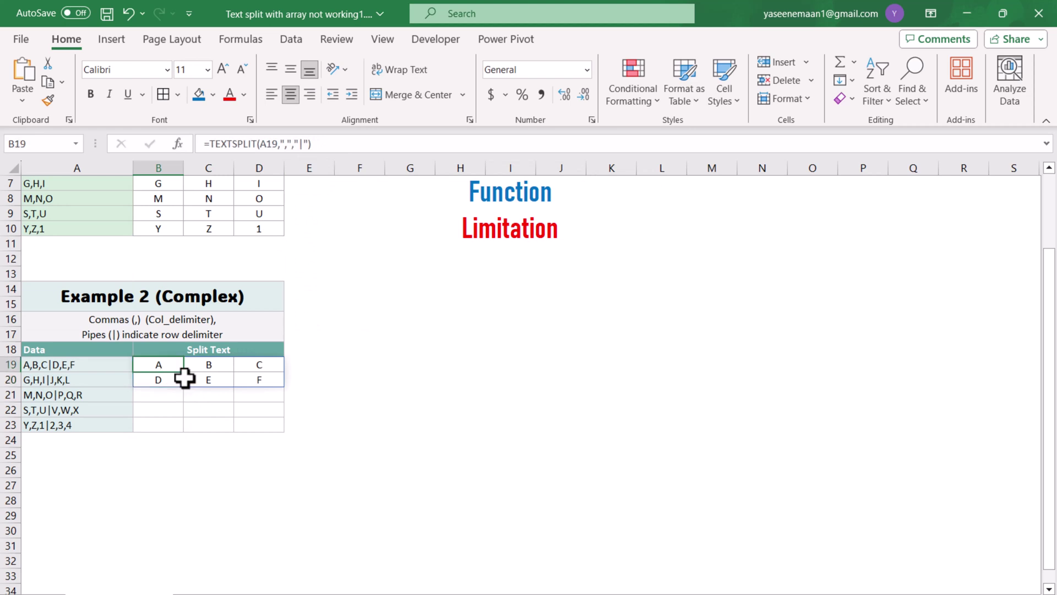
drag(183, 373, 186, 430)
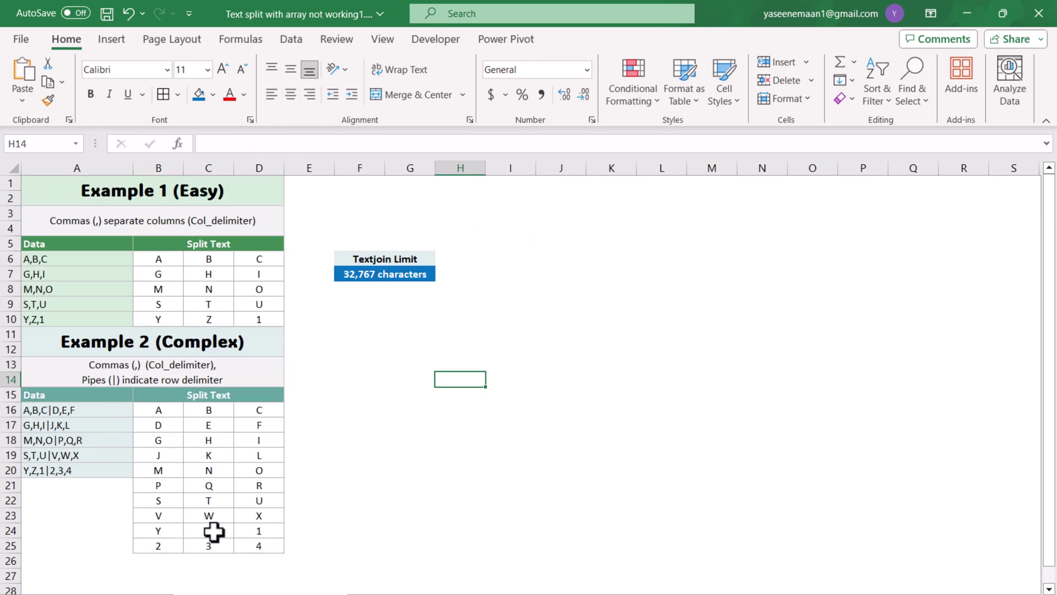
Step: Enter =TEXTJOIN("|",TRUE,A6:A10) in B6 to join the Example 1 rows
click(302, 470)
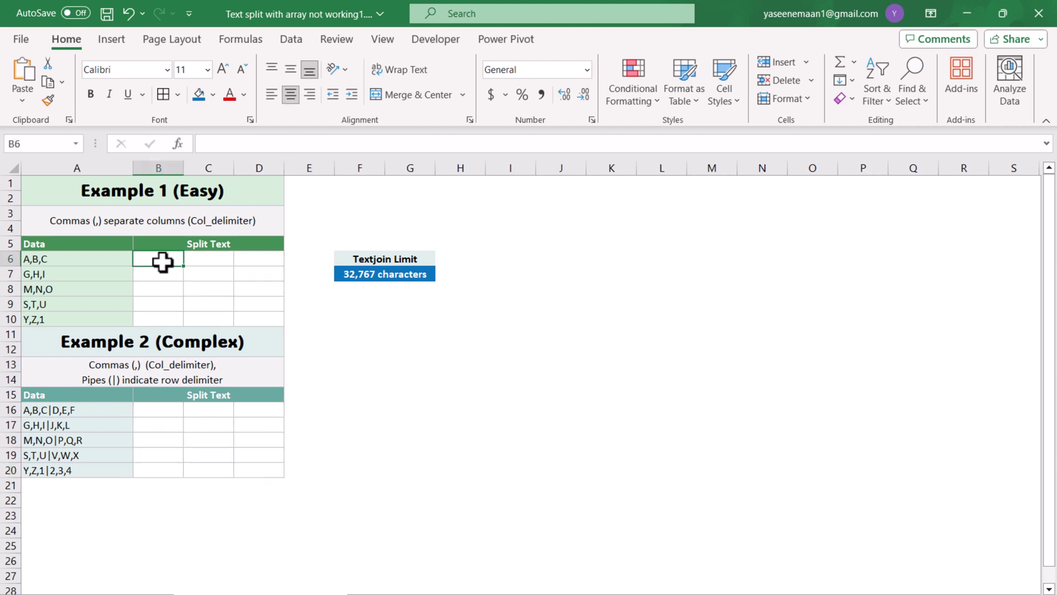
text(=textjoin()
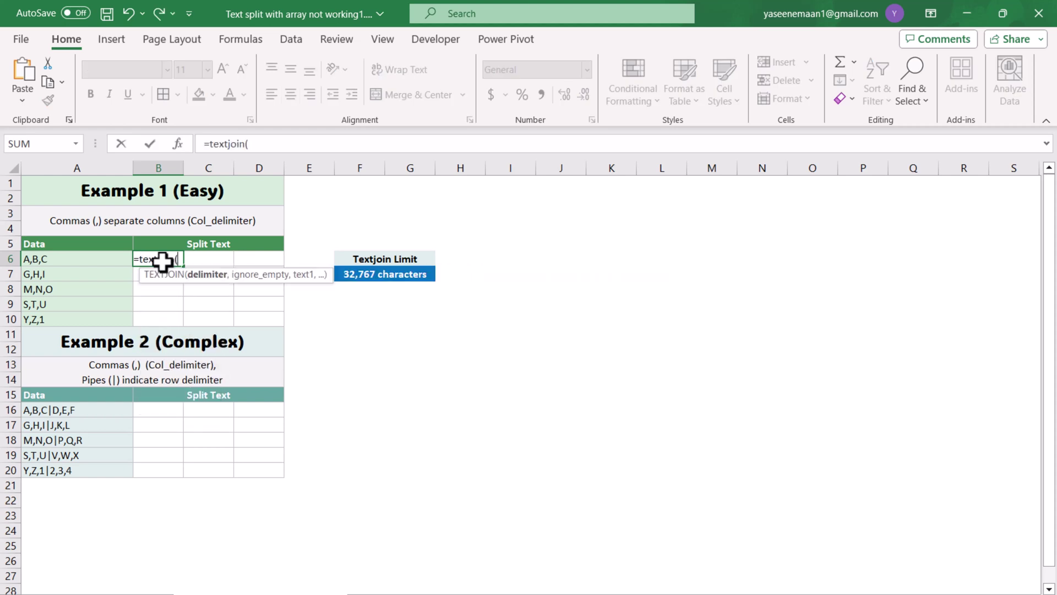
text(")
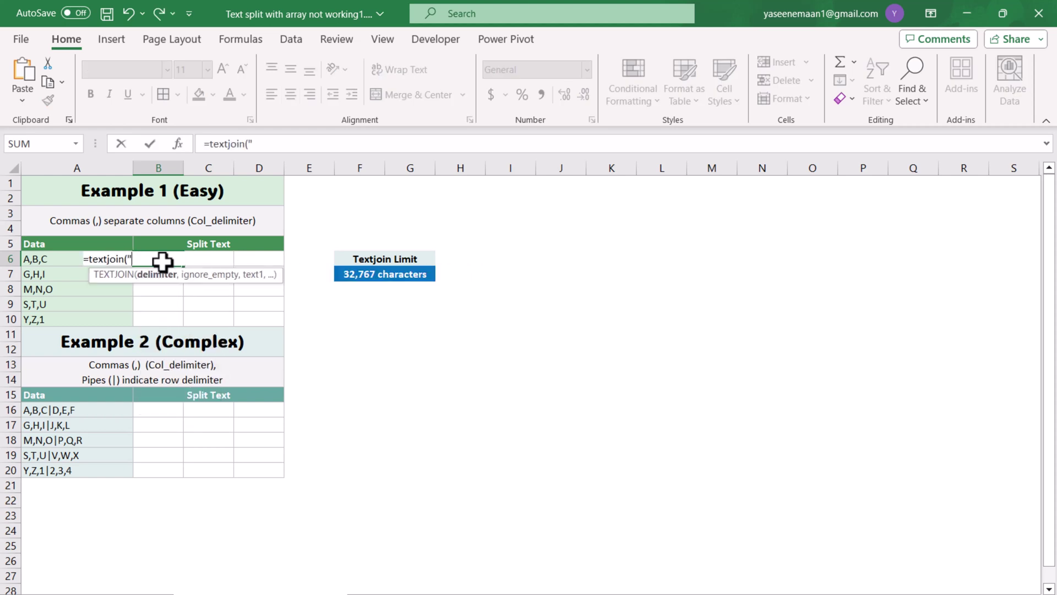
text(|",)
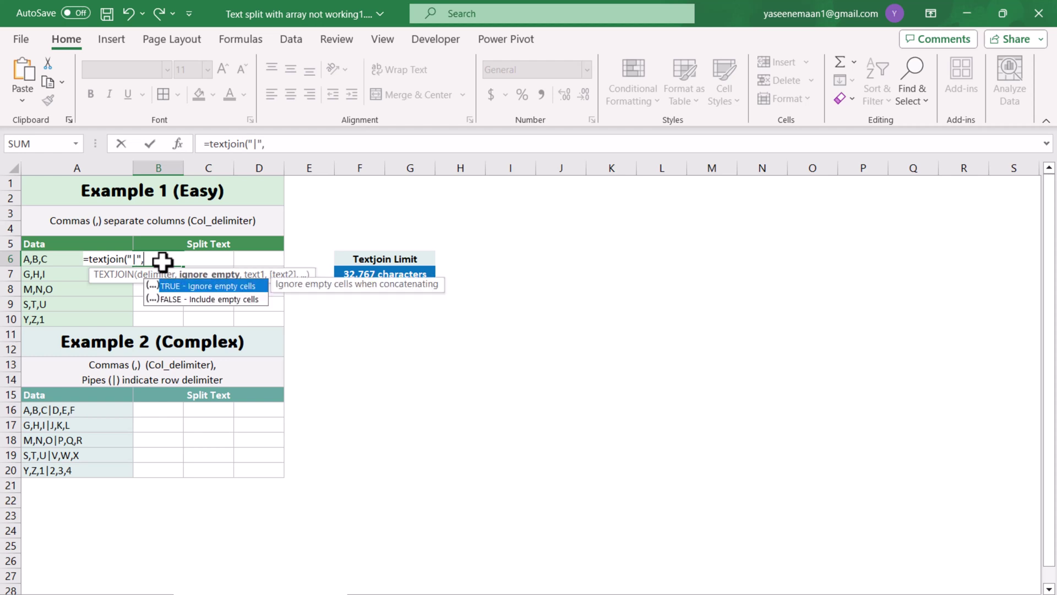
text(true,)
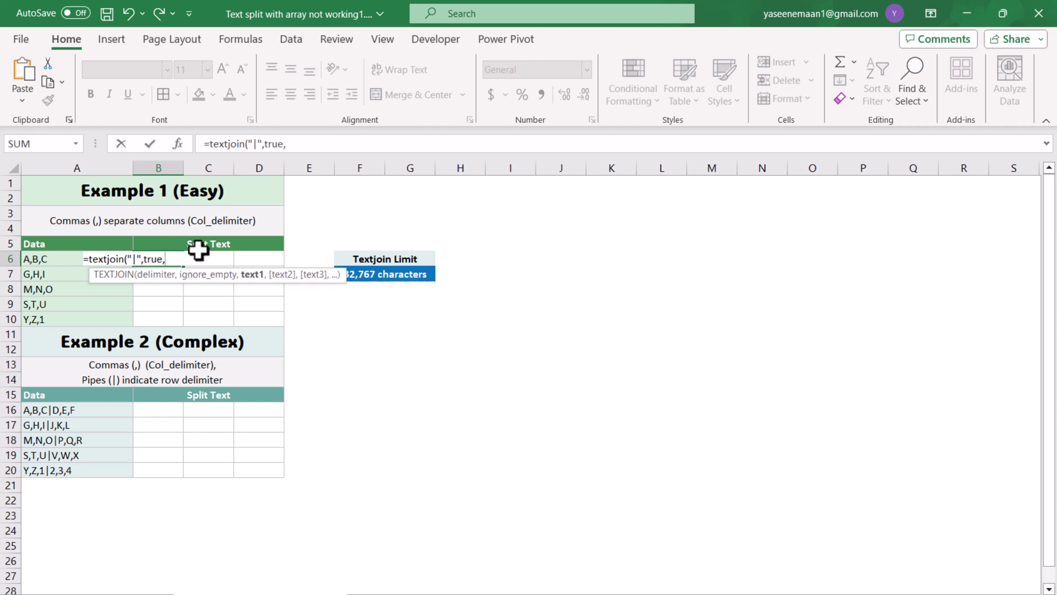
drag(73, 260, 70, 324)
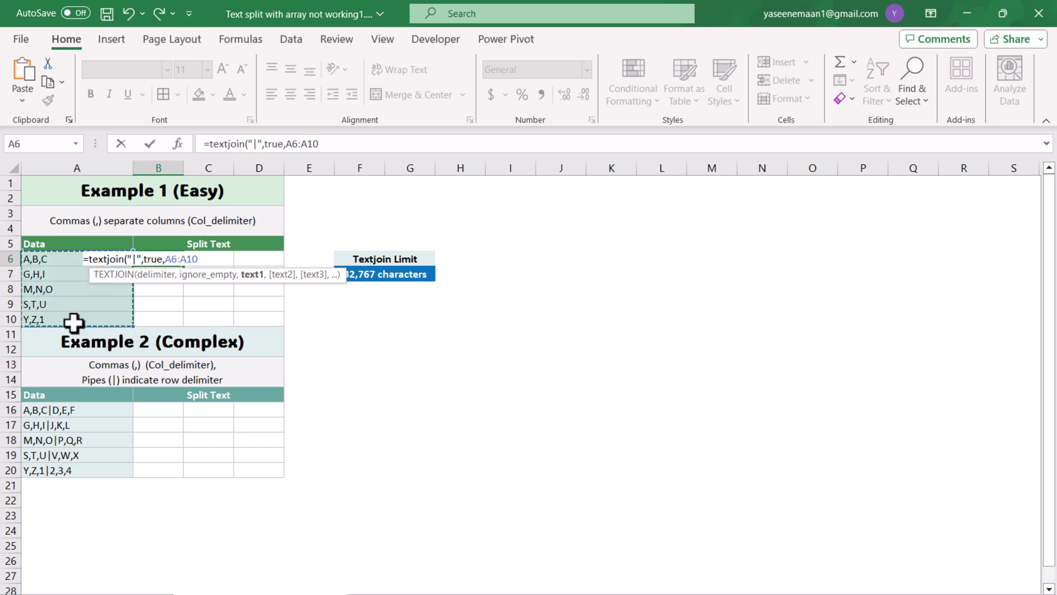
key(Return)
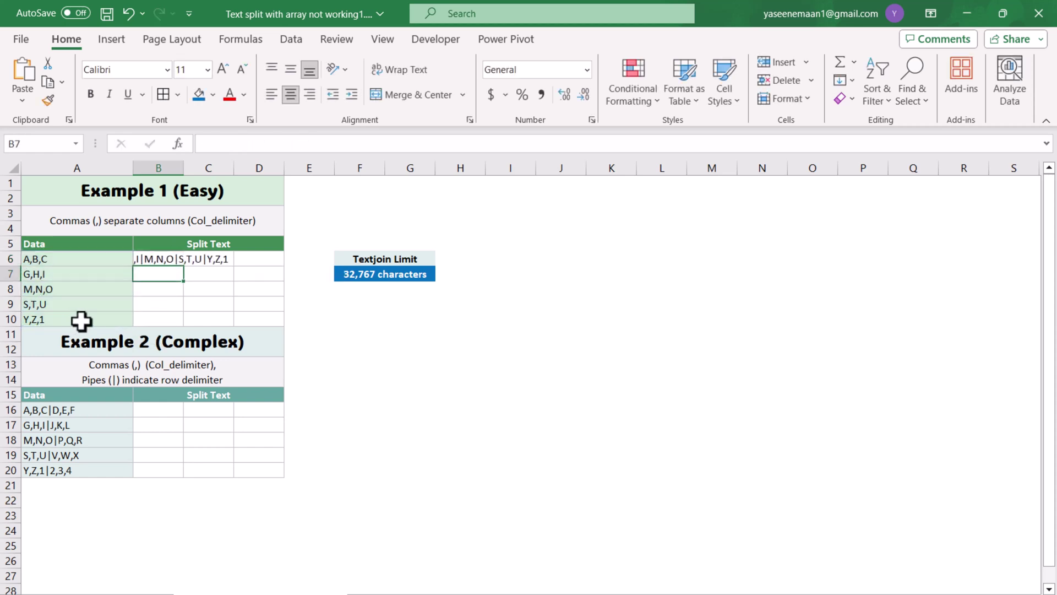
click(154, 261)
Step: Wrap the B6 TEXTJOIN formula in TEXTSPLIT(...,",","|") so Example 1 spills as a grid
click(210, 143)
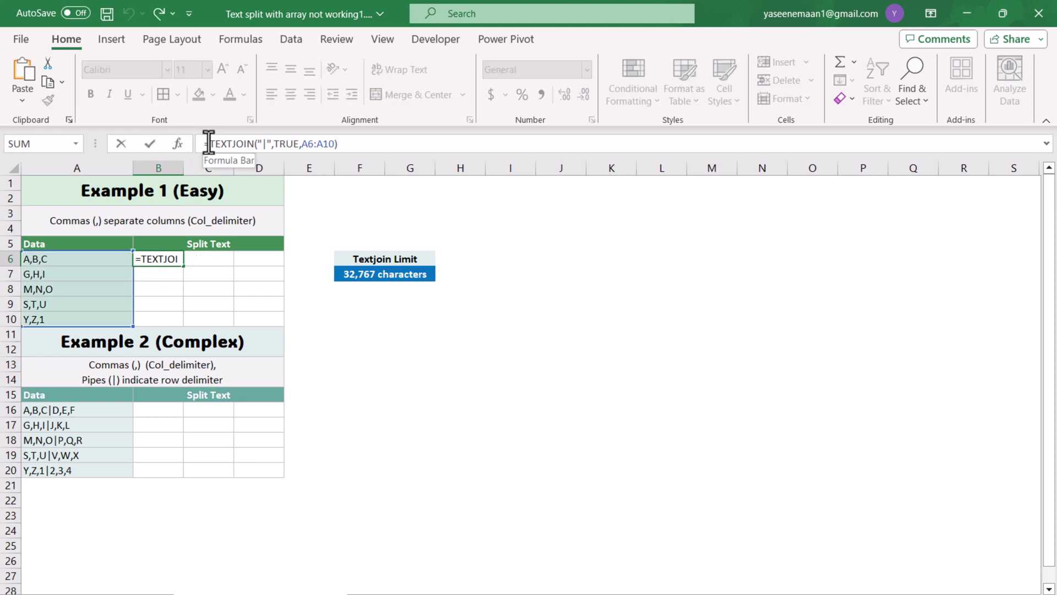
text(texts)
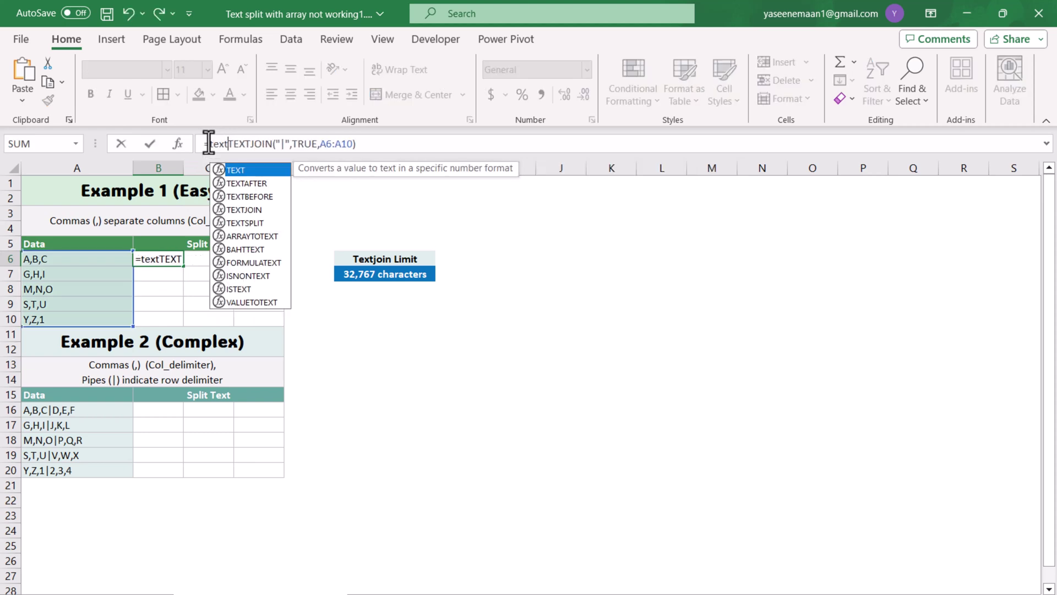
text(plit()
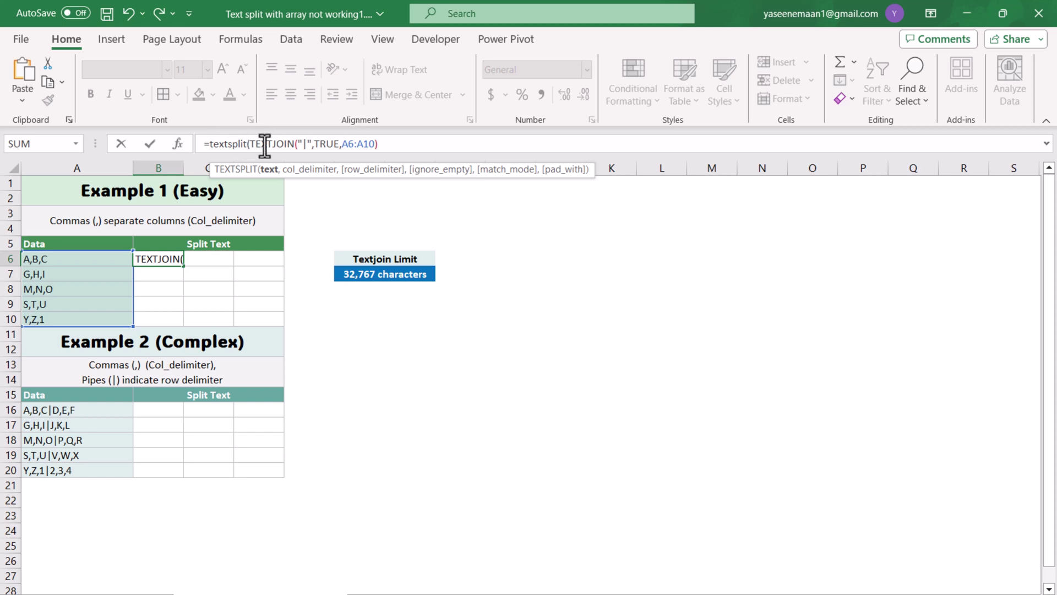
drag(250, 144, 407, 132)
click(409, 150)
text(,)
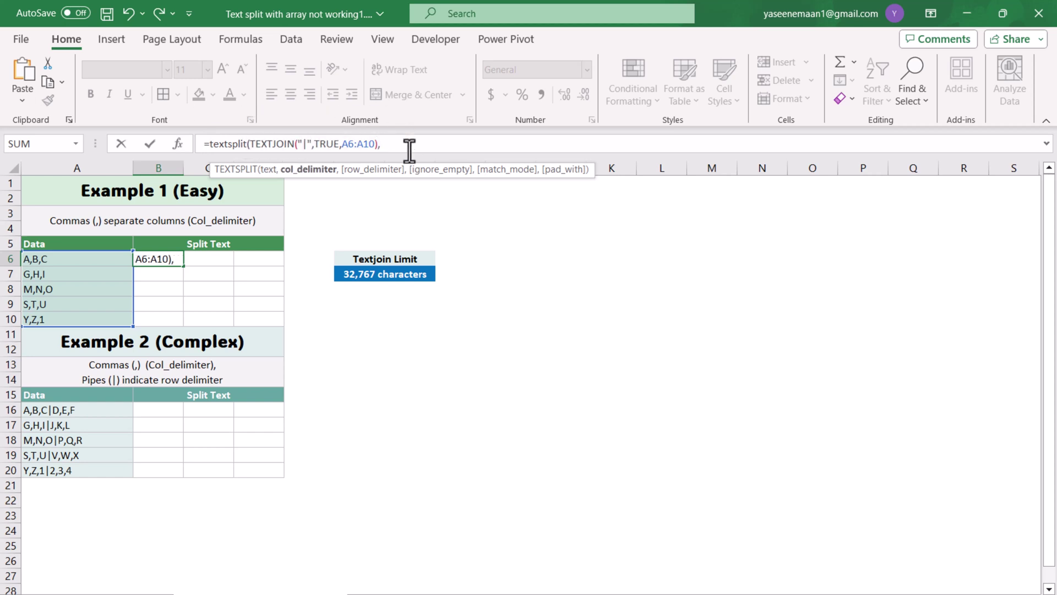
text(",",)
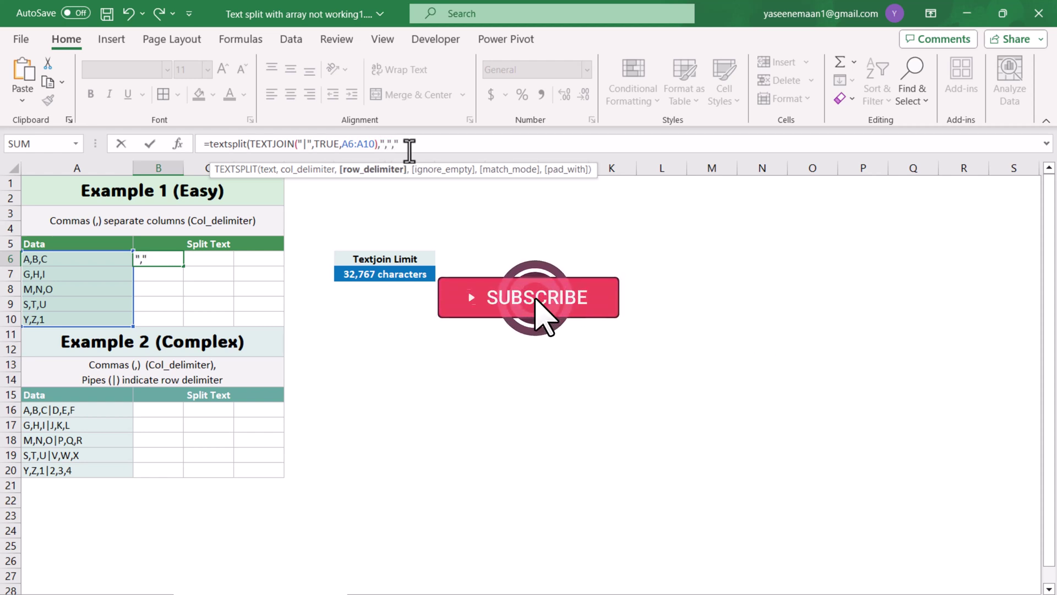
text("|)
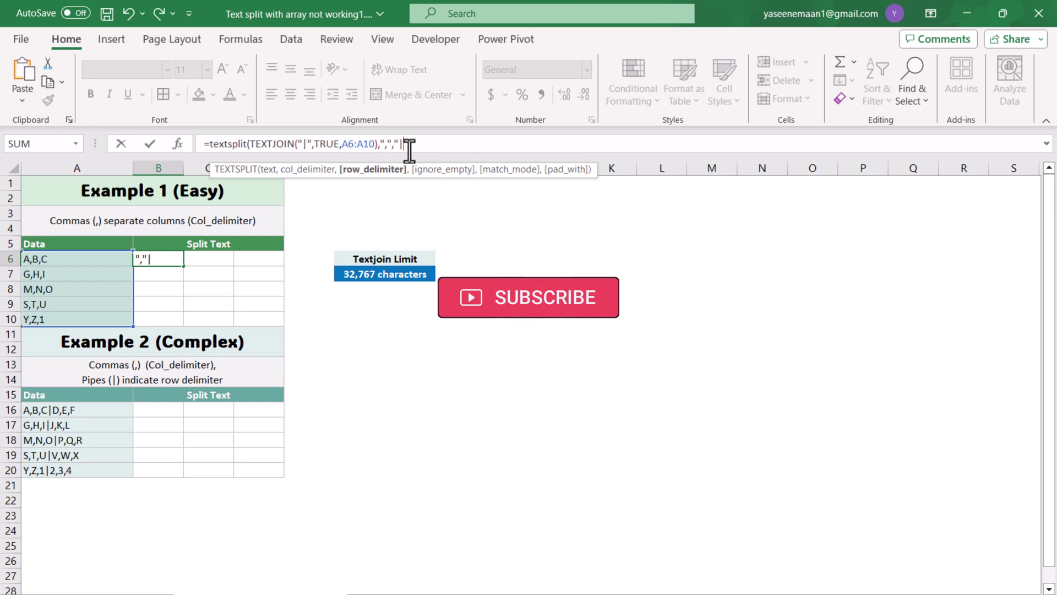
key(Return)
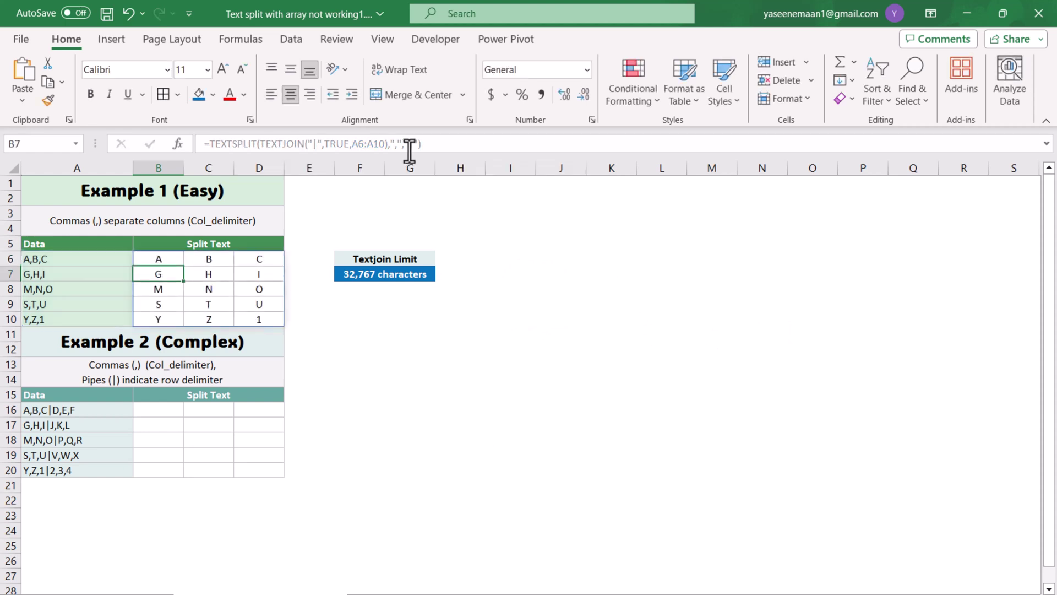
Step: Copy the split formula into B16 and change its range from A6:A10 to A16:A20
click(158, 263)
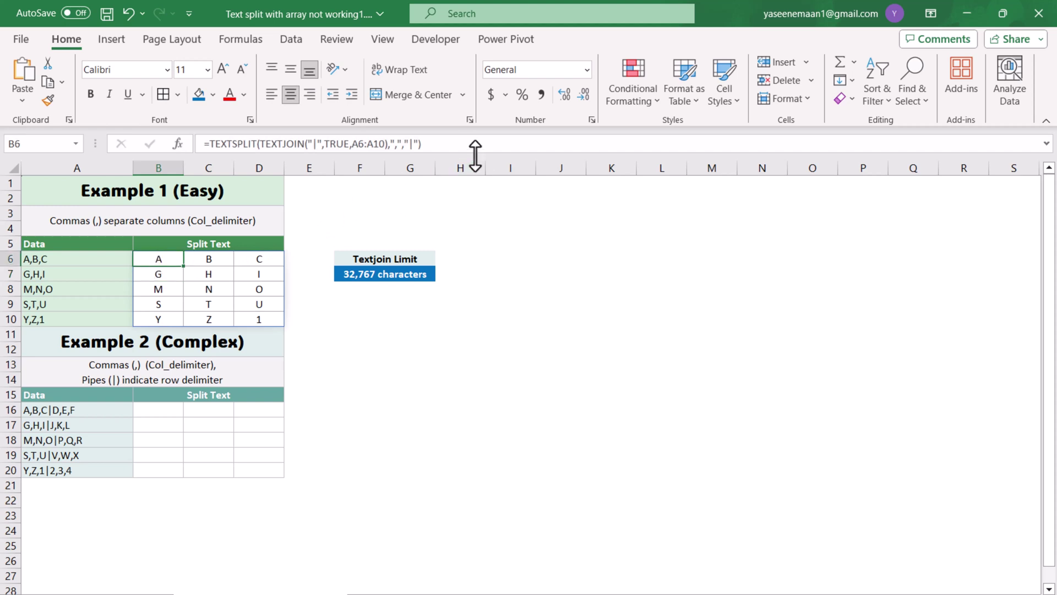
drag(474, 148, 154, 179)
key(Escape)
click(169, 411)
text(=TEXTSPLIT(TEXTJOIN("|",TRUE,A6:A10),",","|"))
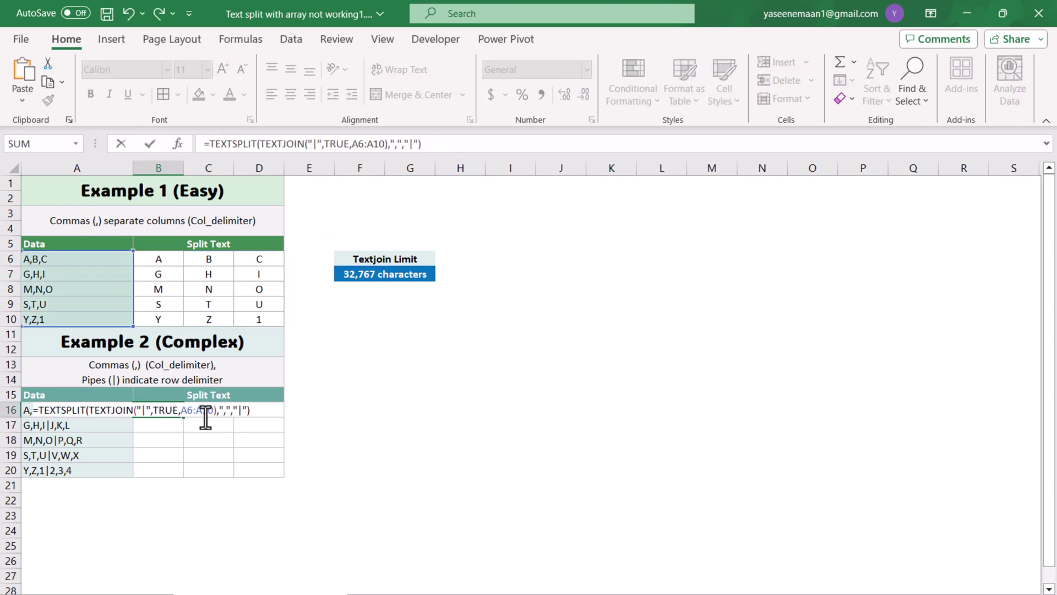
drag(212, 410, 181, 410)
key(BackSpace)
drag(29, 410, 31, 469)
key(Return)
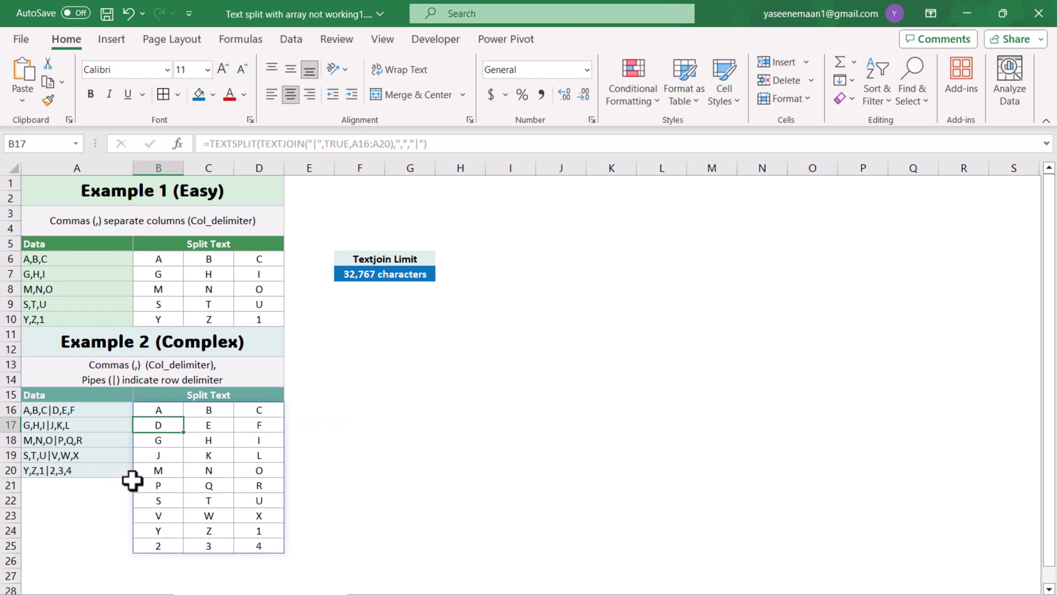
click(157, 411)
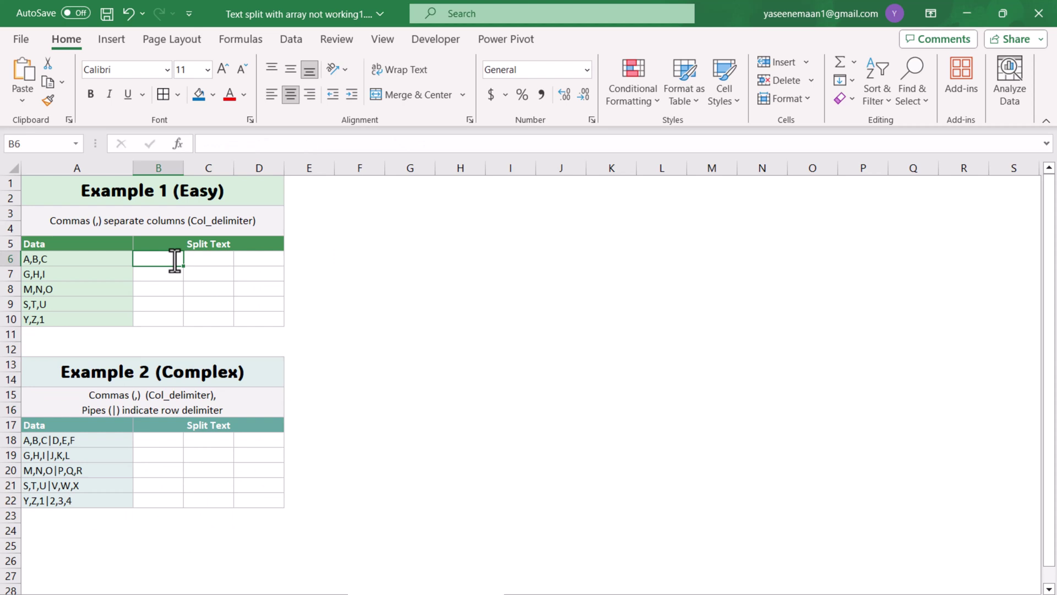
Step: Begin the B6 formula as =REDUCE("",A6:A10,LAMBDA(e,r,VSTACK(
text(=reduce()
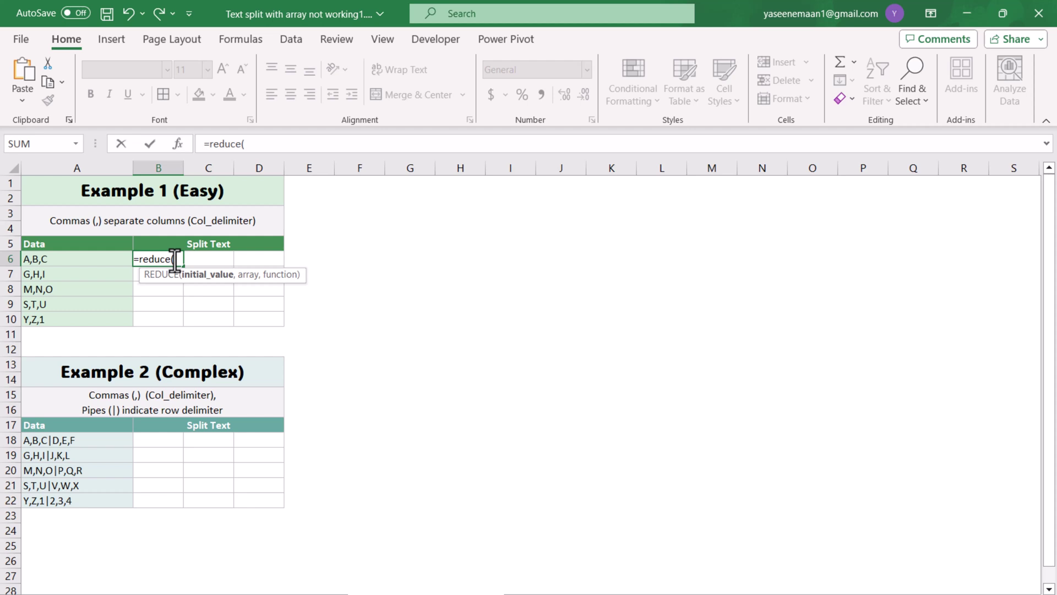
text(",)
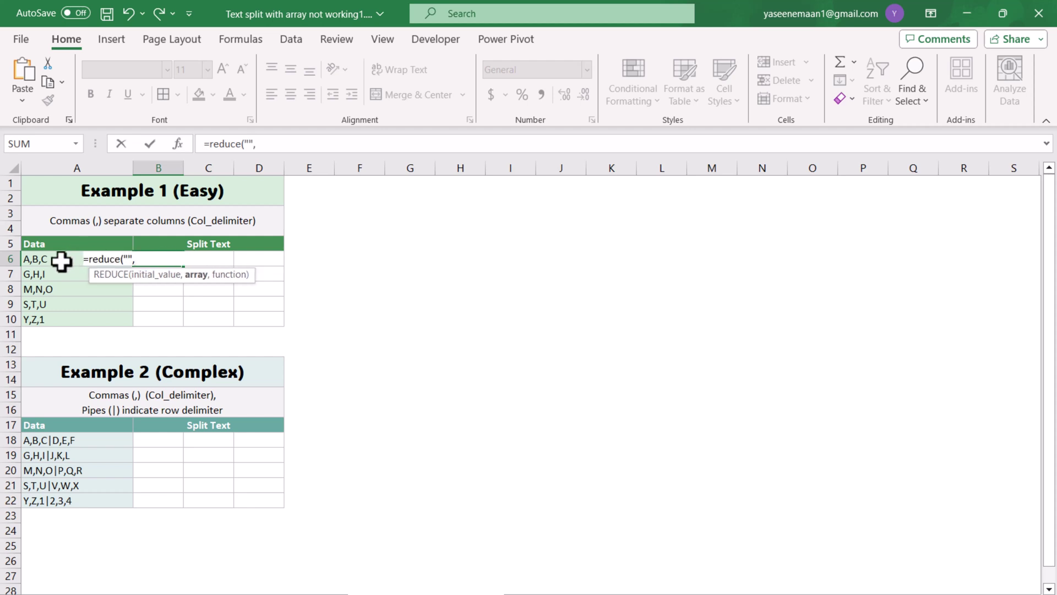
drag(61, 259, 78, 323)
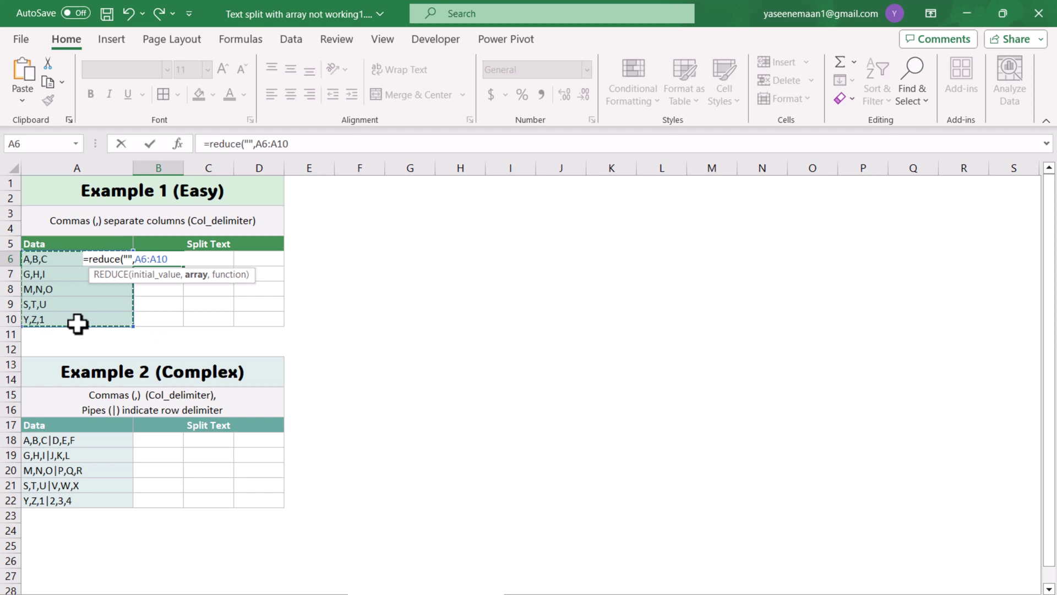
text(,lambda()
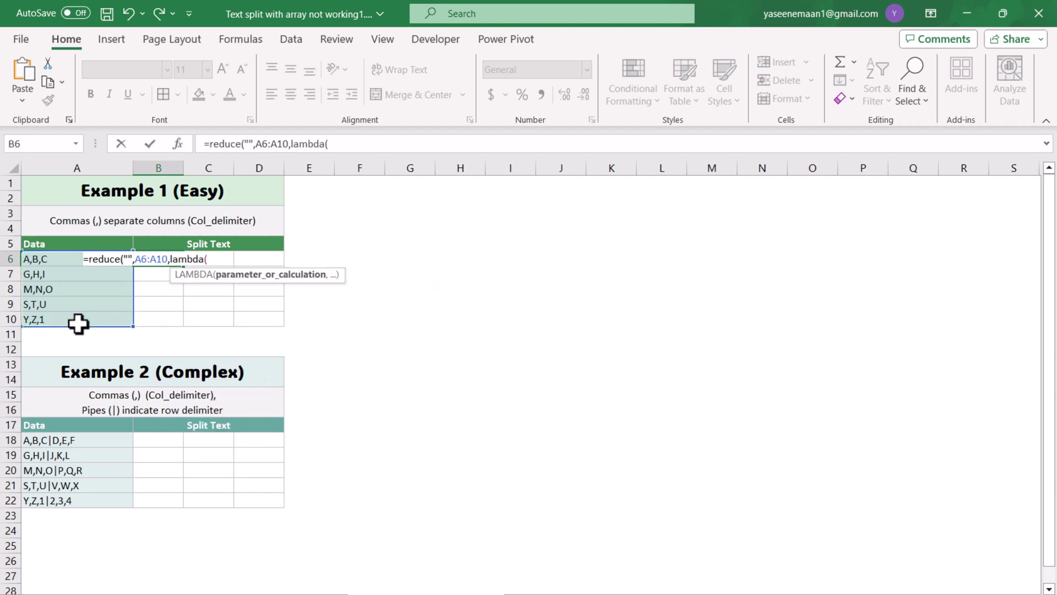
text(e,)
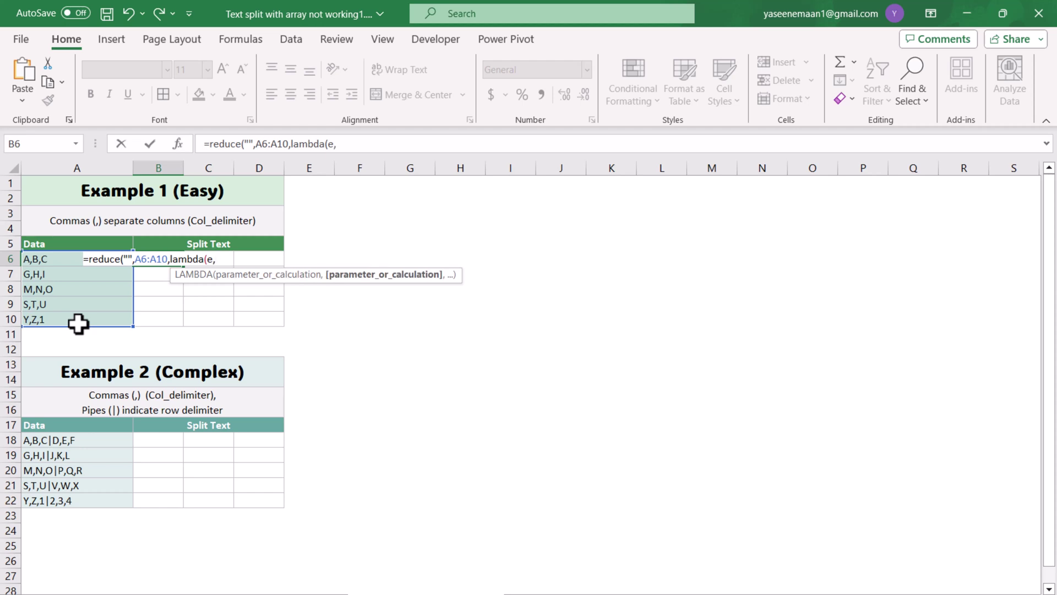
text(r,)
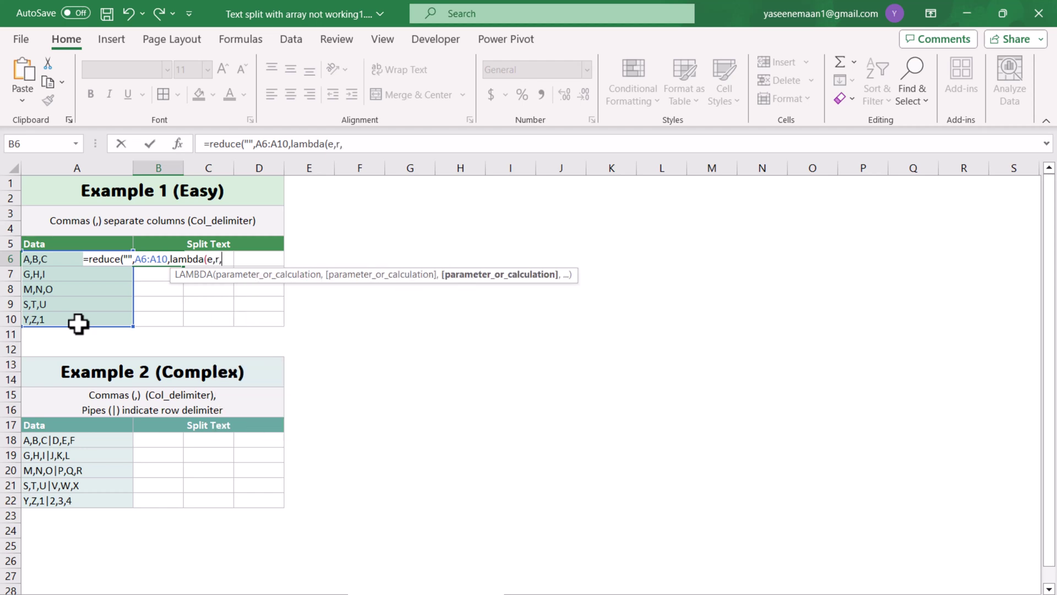
text(vstack()
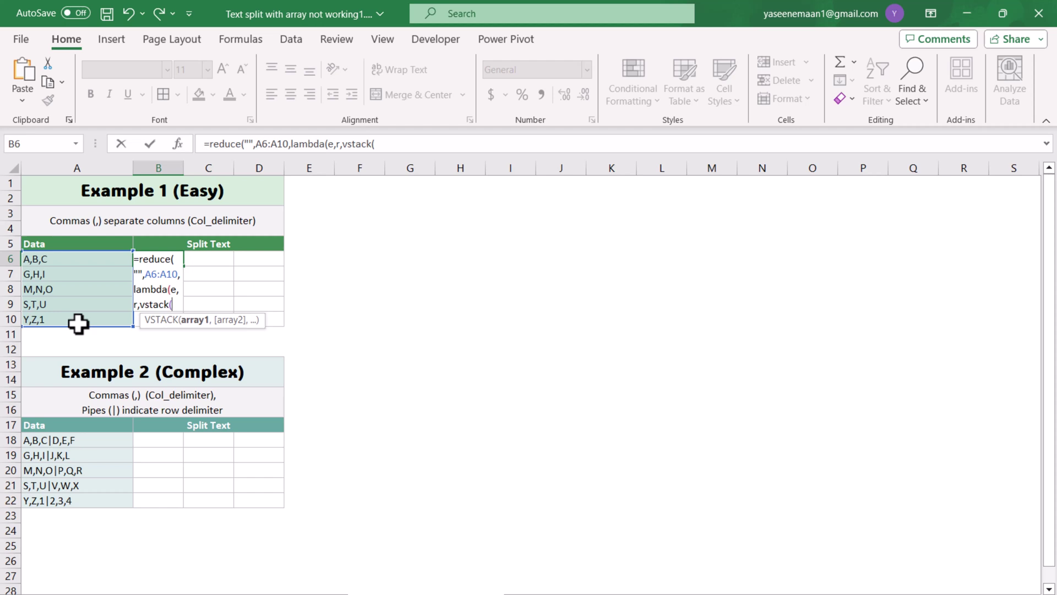
Step: Complete B6 as =REDUCE("",A6:A10,LAMBDA(e,r,VSTACK(e,TEXTSPLIT(r,",")))) and commit it
text(e,)
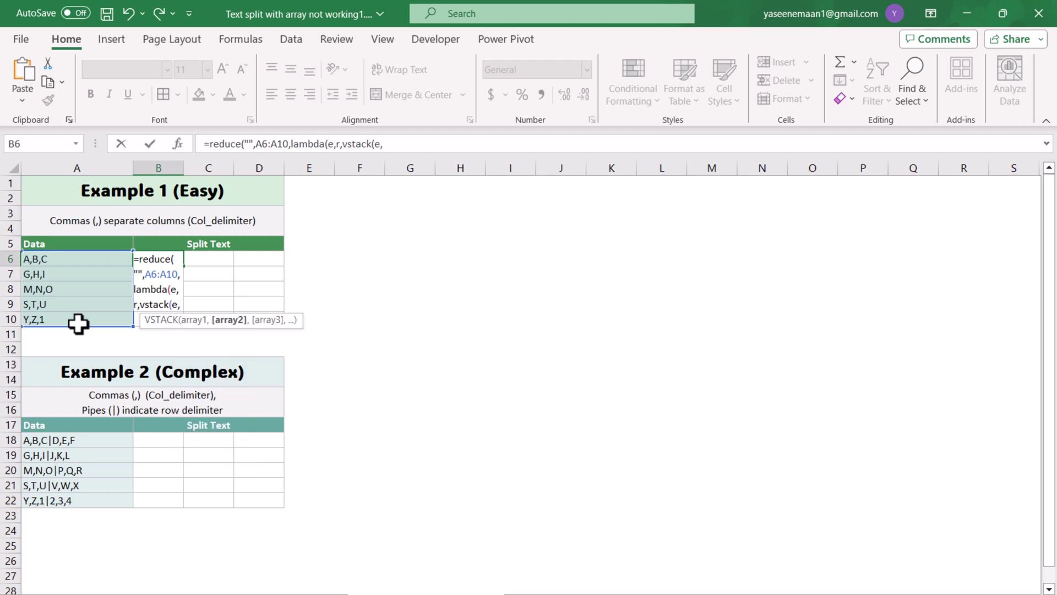
text(tex)
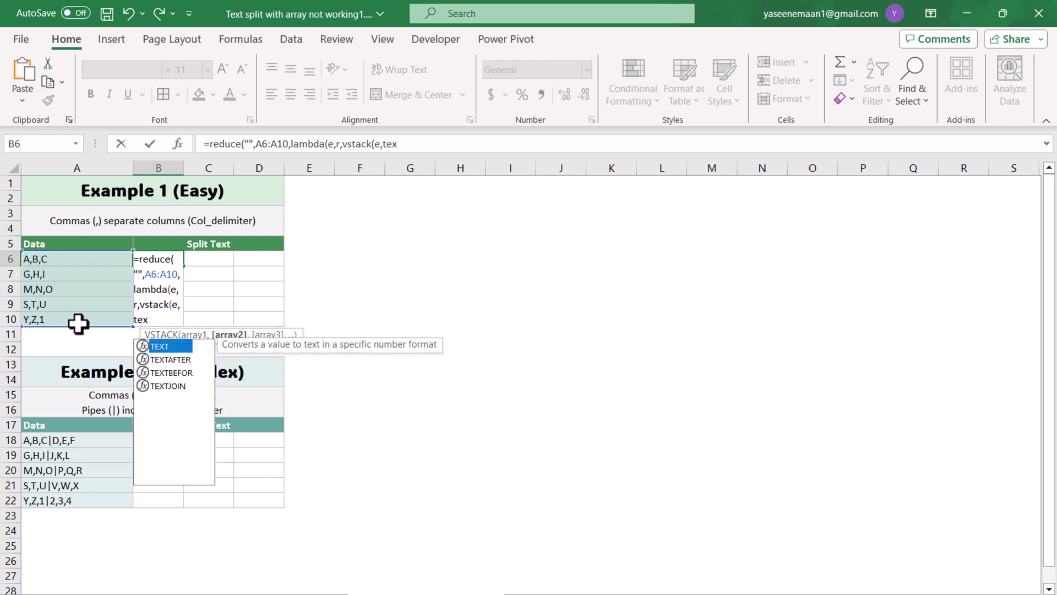
text(tsplit()
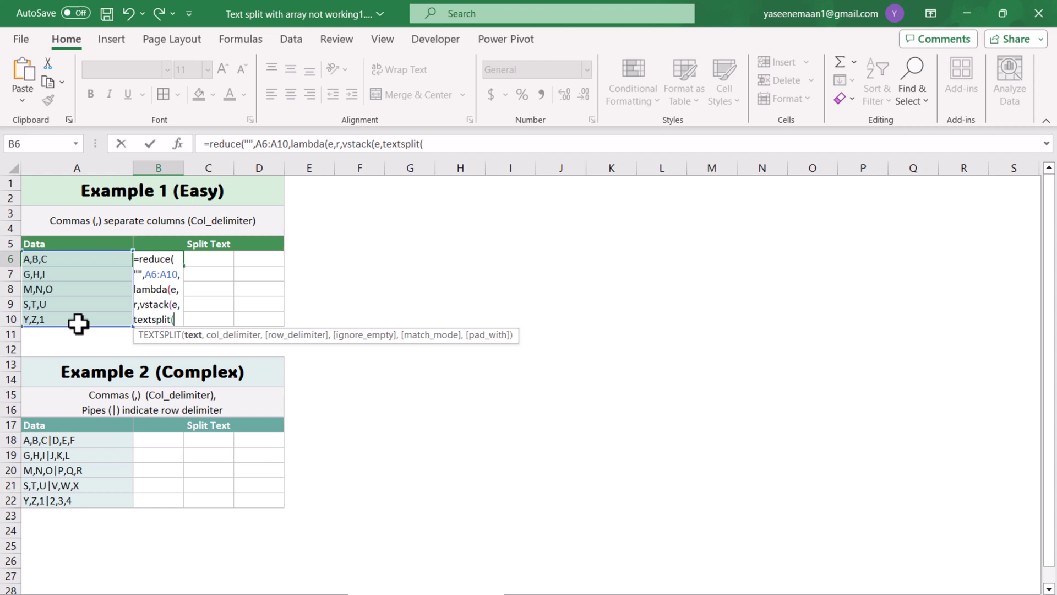
text(r,",")
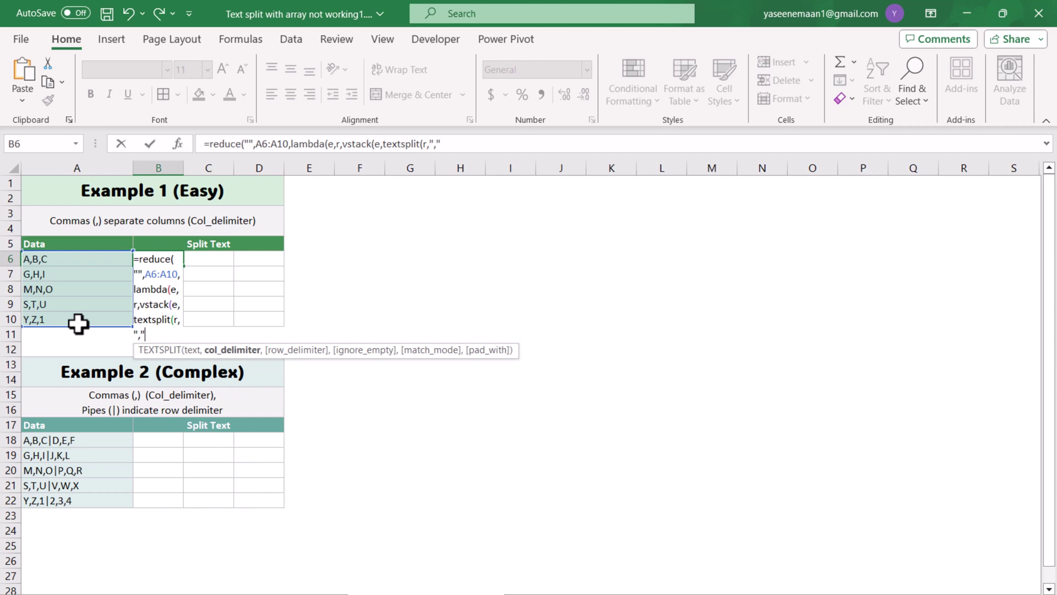
text())
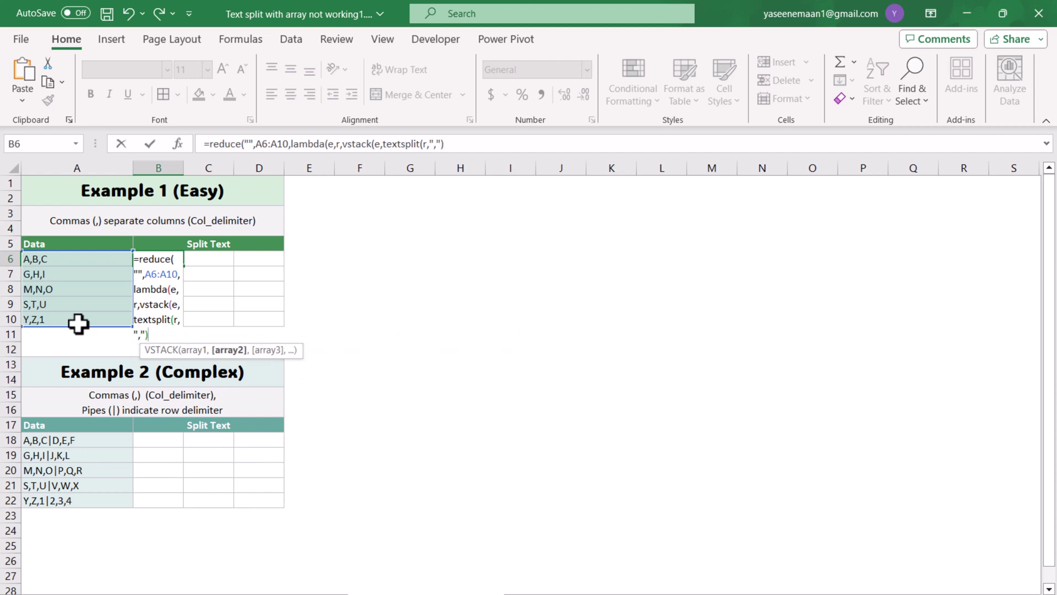
text()))
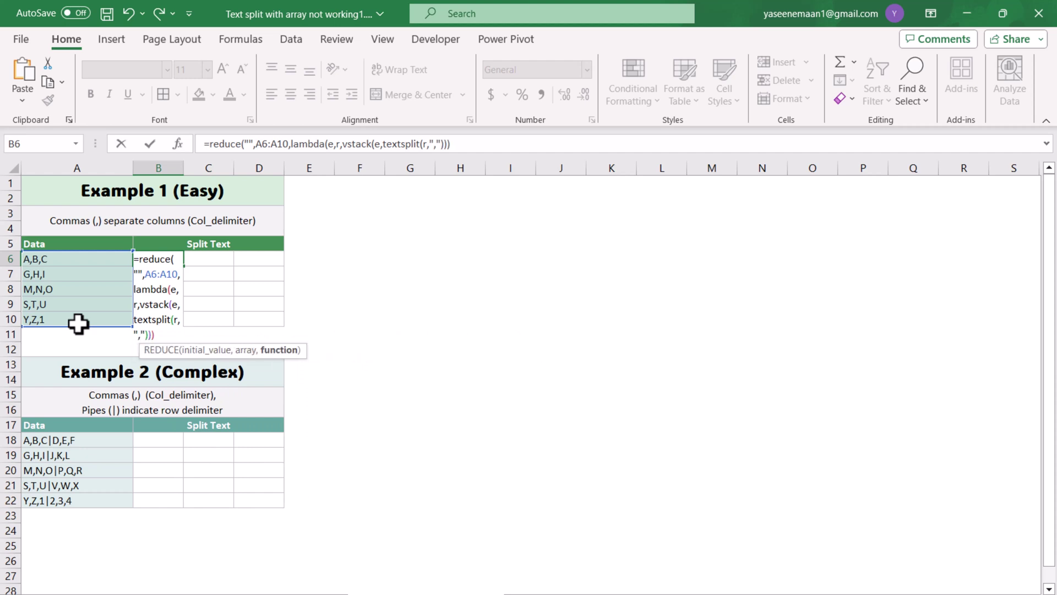
text())
key(Return)
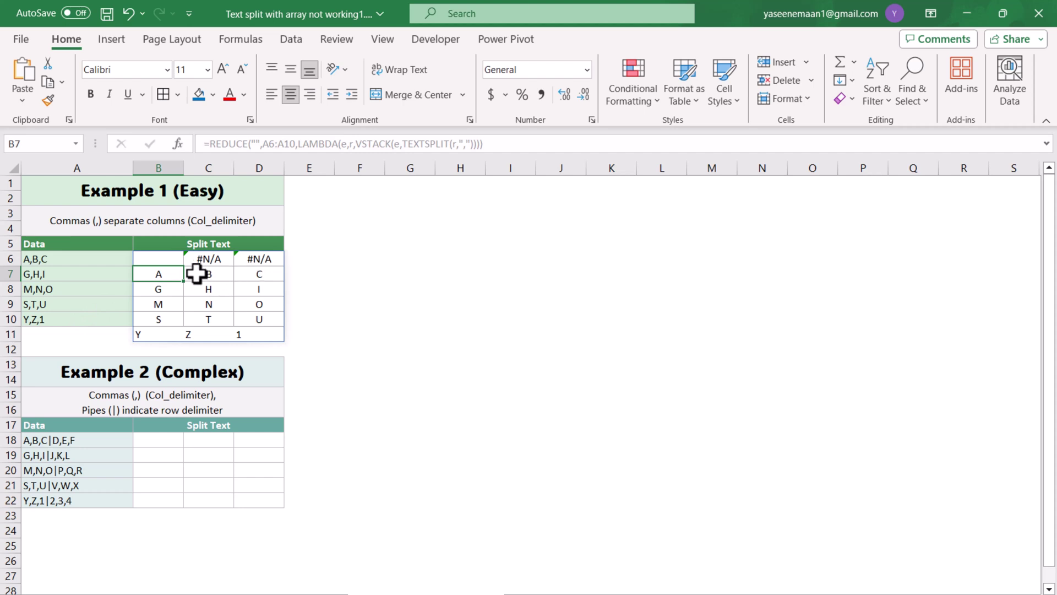
Step: Select B6 and put its formula into edit mode in the formula bar
click(157, 259)
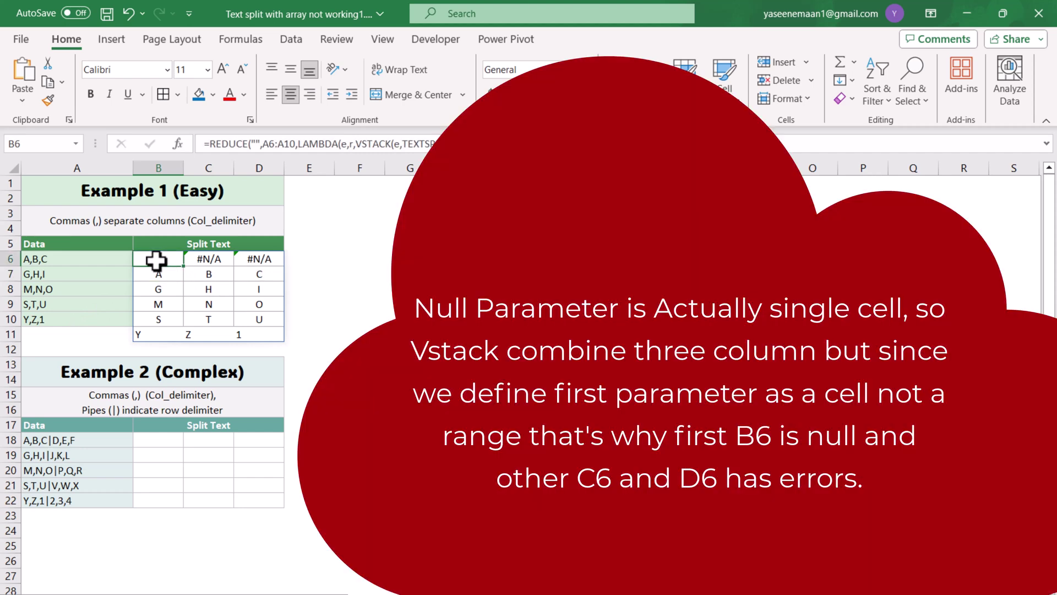
click(211, 146)
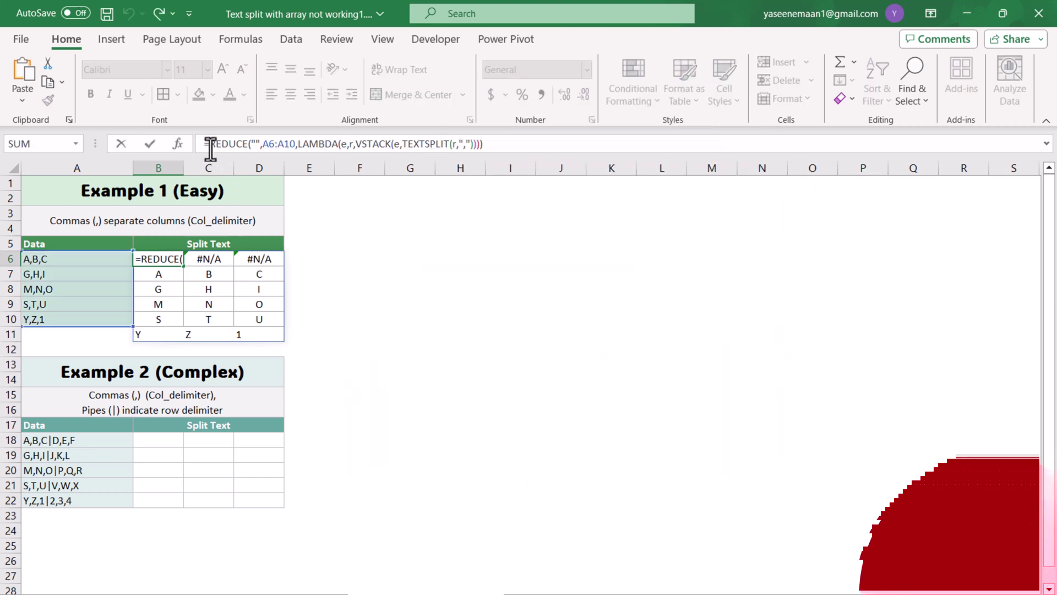
Step: Wrap the B6 REDUCE formula in DROP(...,1) to remove the #N/A first row
text(drop()
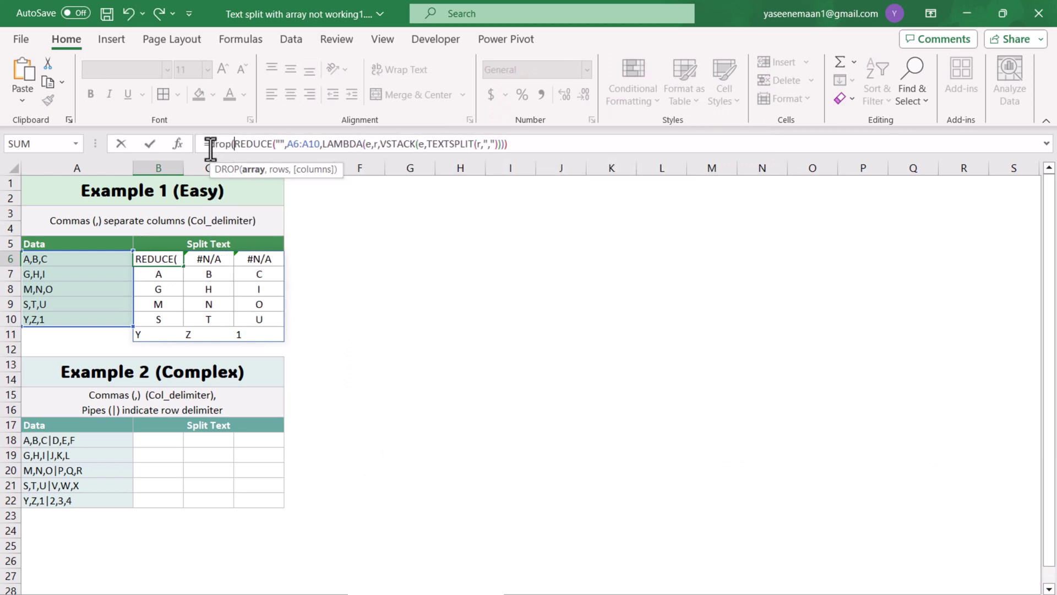
drag(233, 143, 531, 142)
click(534, 142)
text(,)
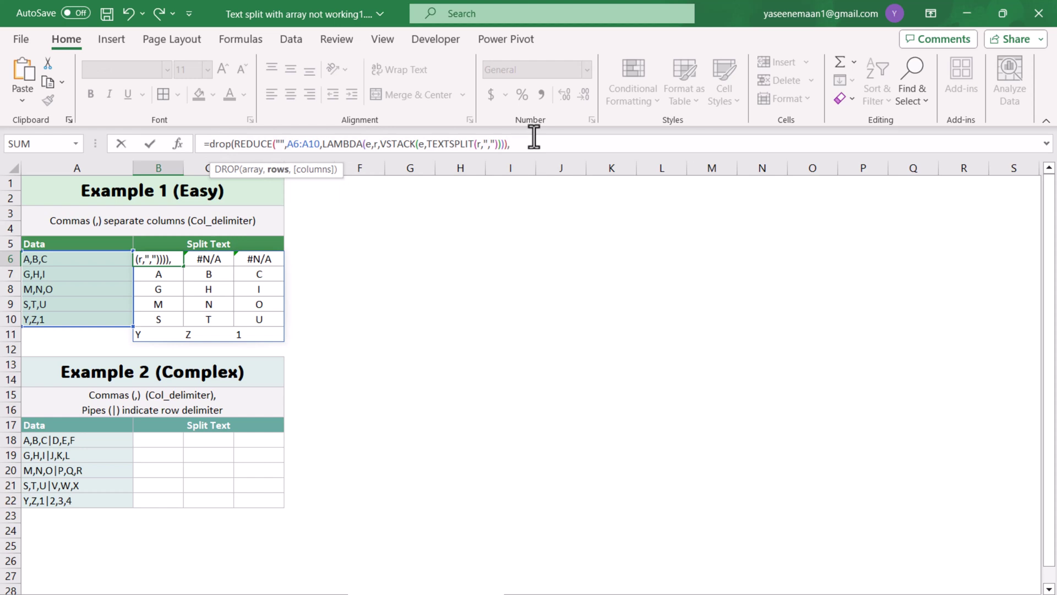
text(1))
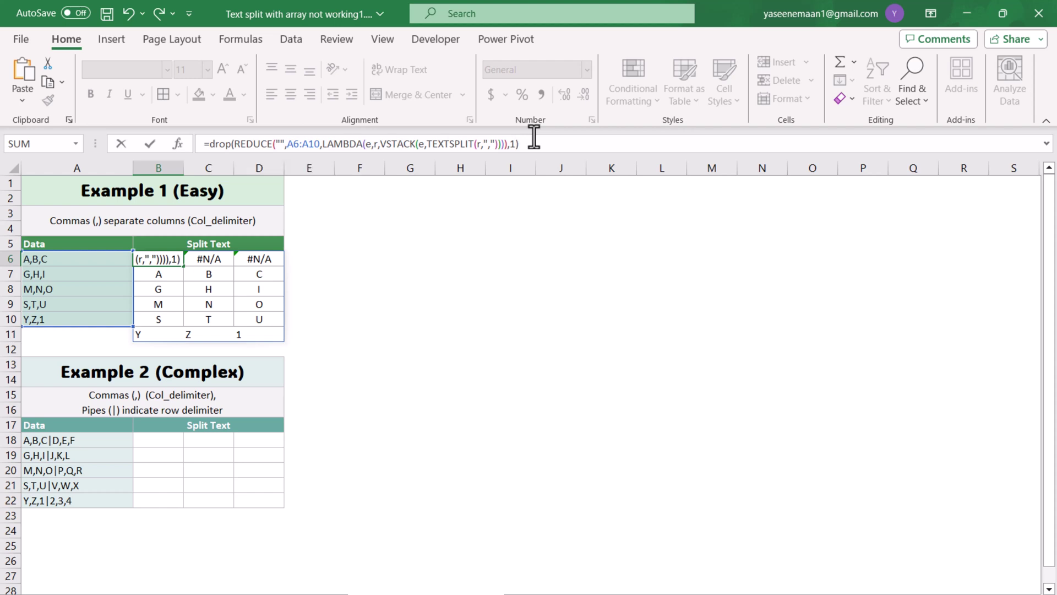
key(Return)
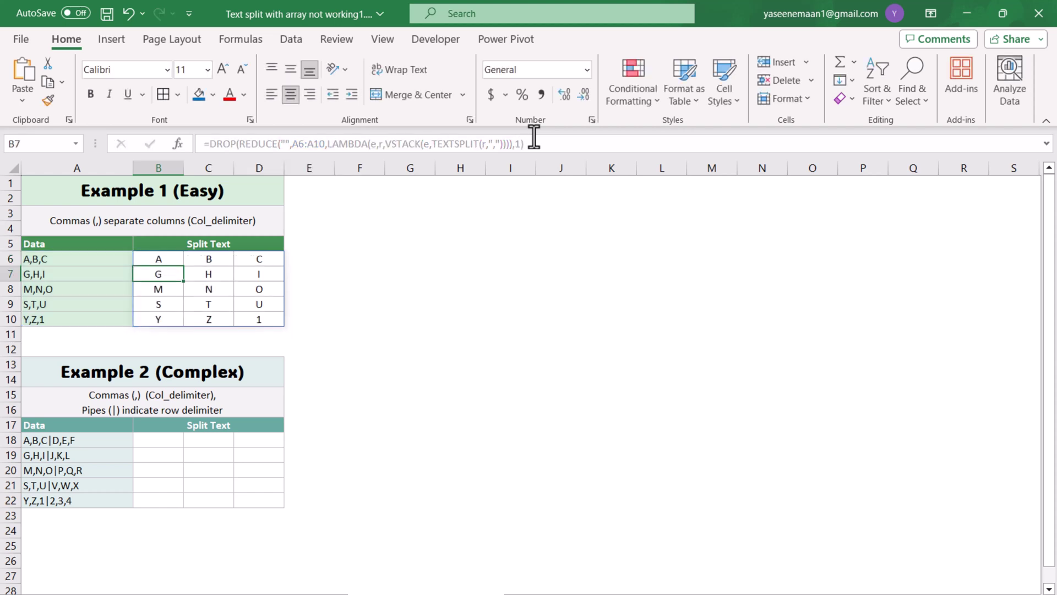
Step: Copy the finished DROP formula text from B6
click(178, 260)
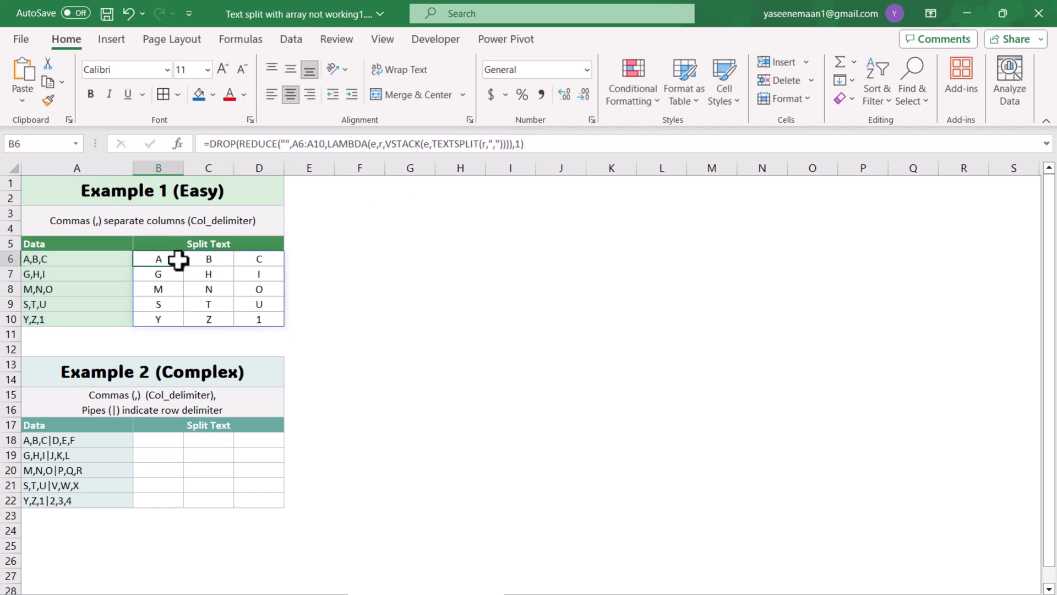
drag(545, 146, 170, 146)
key(Escape)
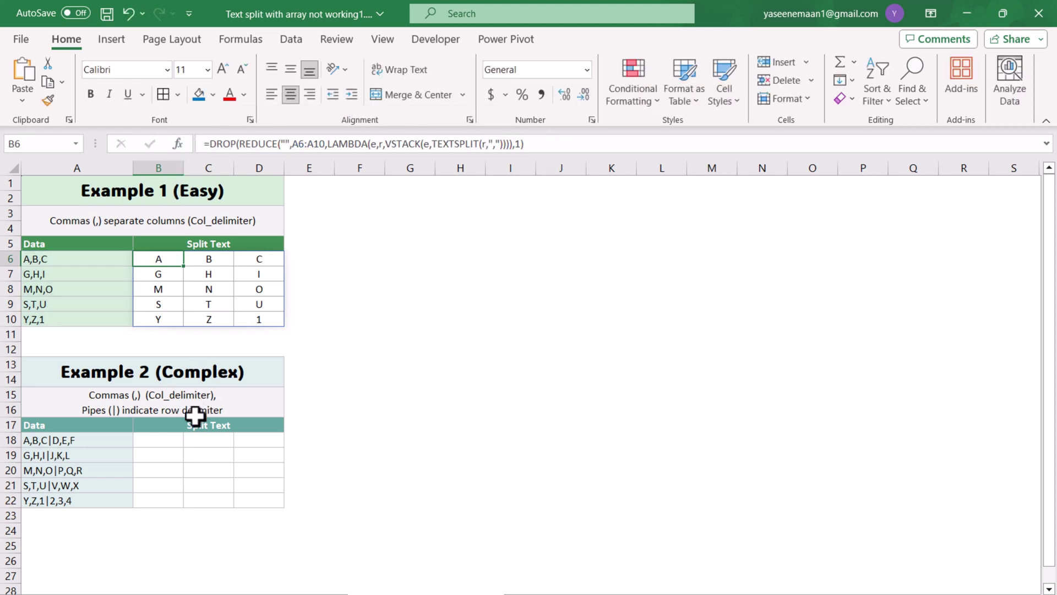
Step: Paste the DROP/REDUCE split formula into B18, pointing it at A18:A22 instead of A6:A10
click(172, 441)
double_click(172, 441)
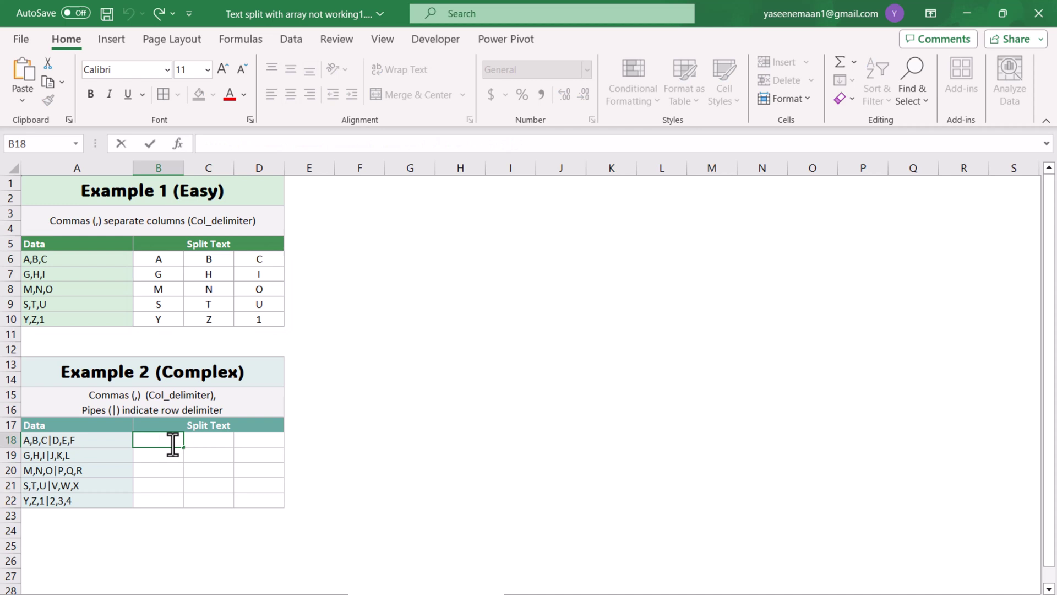
text(=DROP(REDUCE("",A6:A10,LAMBDA(e,r,VSTACK(e,TEXTSPLIT(r,",")))),1))
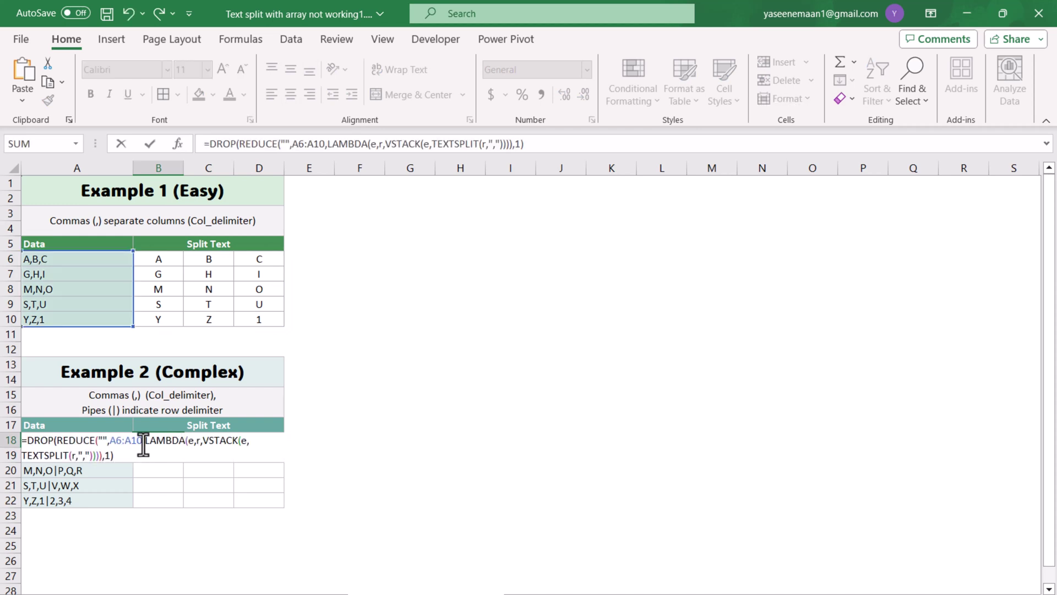
drag(141, 440, 112, 440)
key(BackSpace)
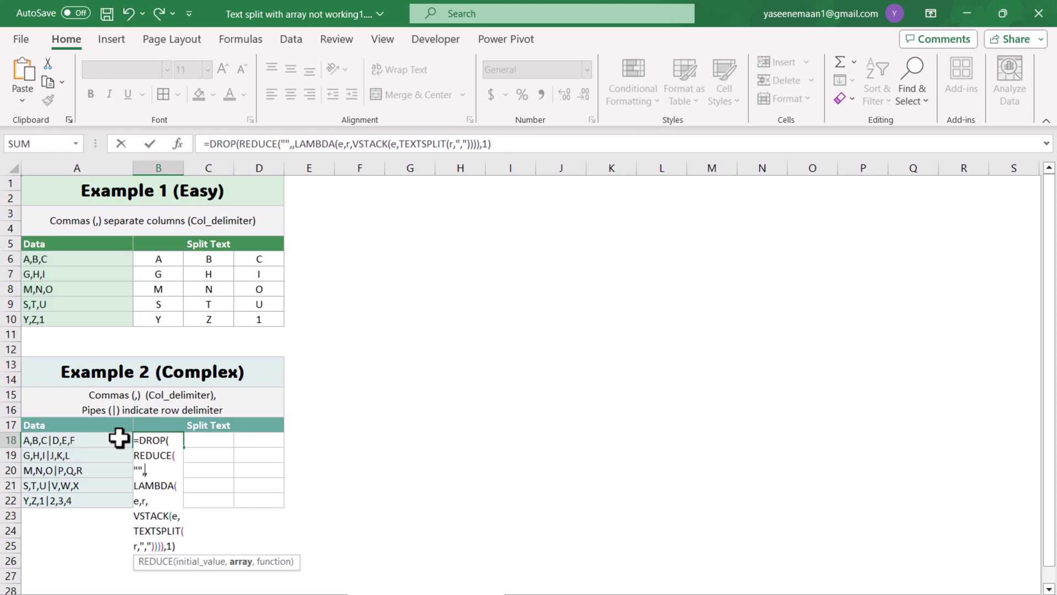
text(A18:)
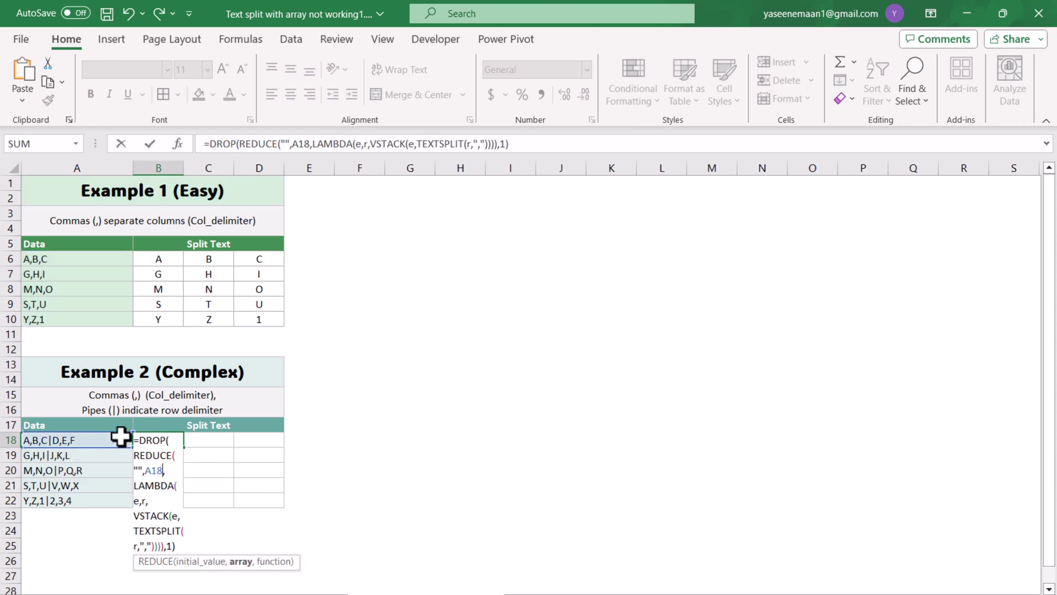
text(A22)
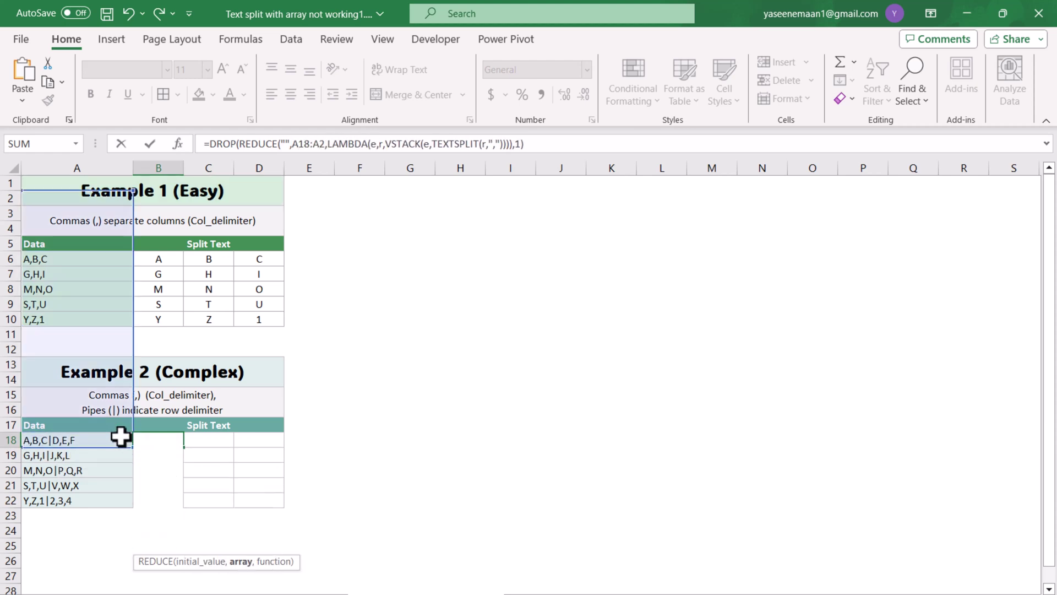
key(Return)
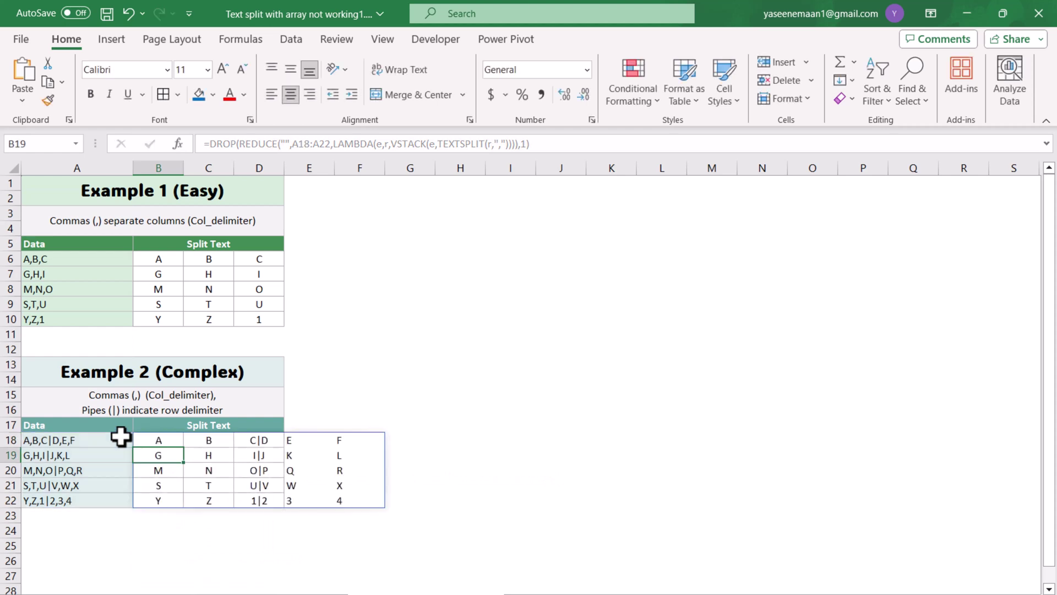
click(163, 440)
Step: Add "|" as TEXTSPLIT's row delimiter in B18's formula, spilling a grid into B18:D27
click(507, 144)
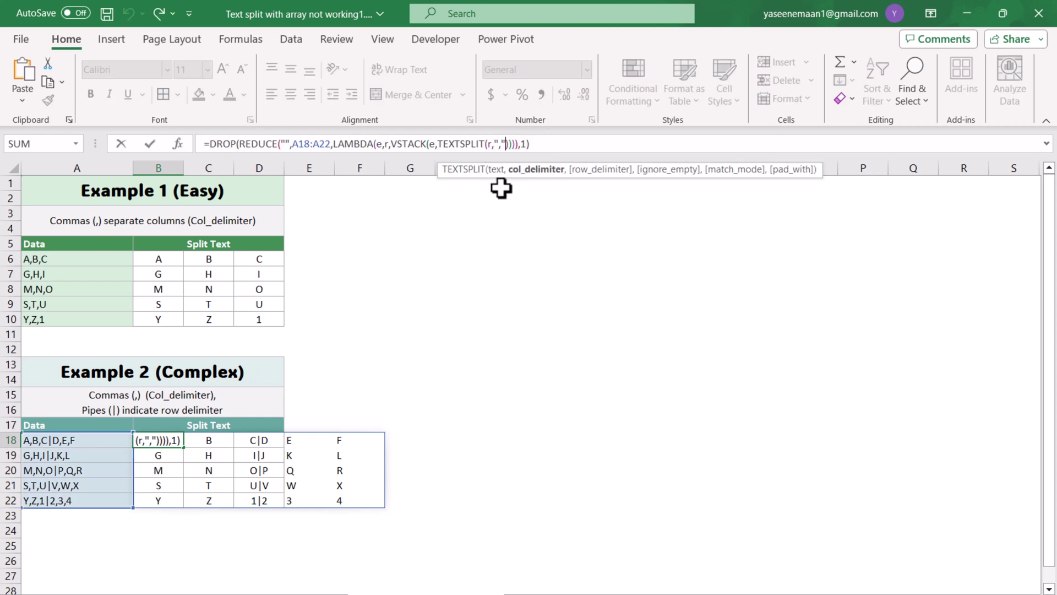
text(,")
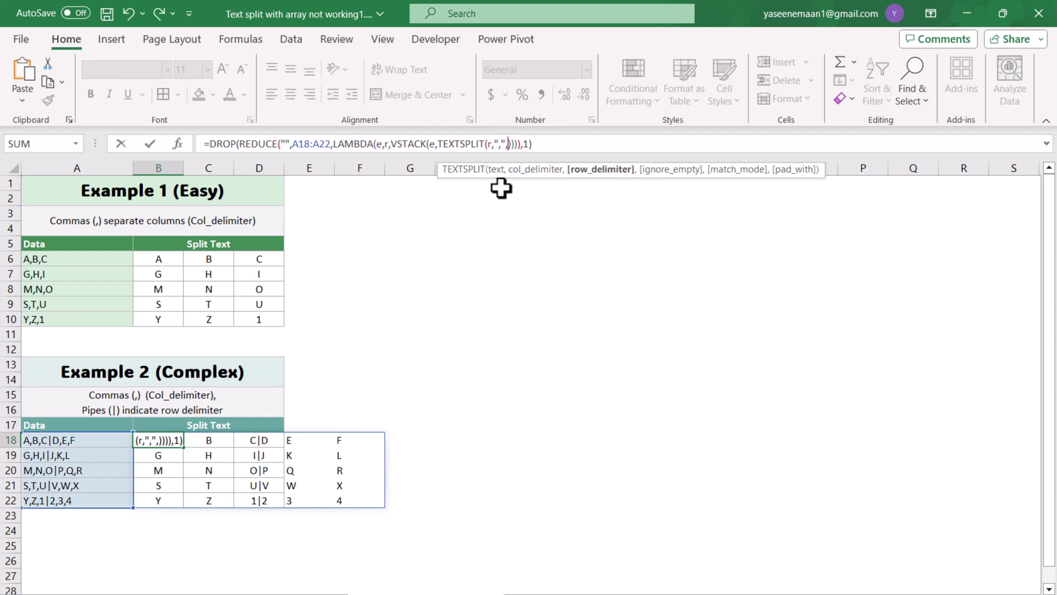
text(|")
key(Return)
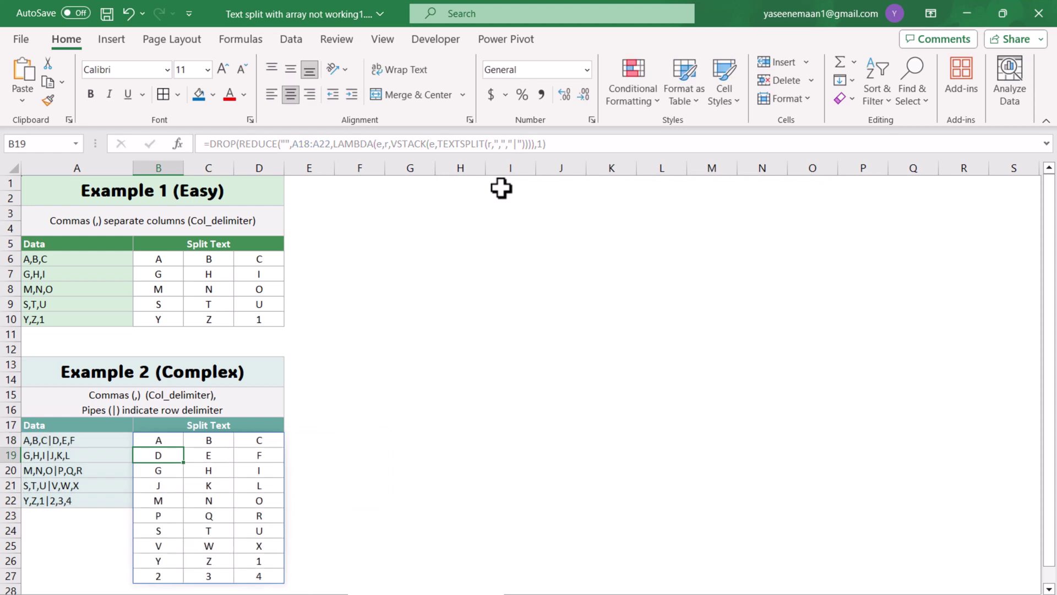
click(175, 440)
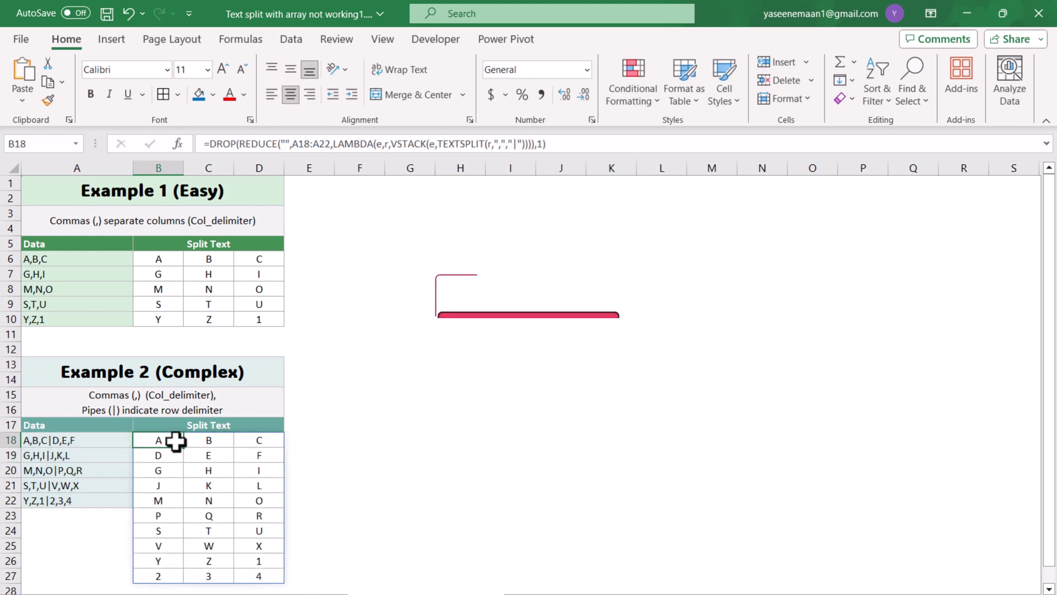